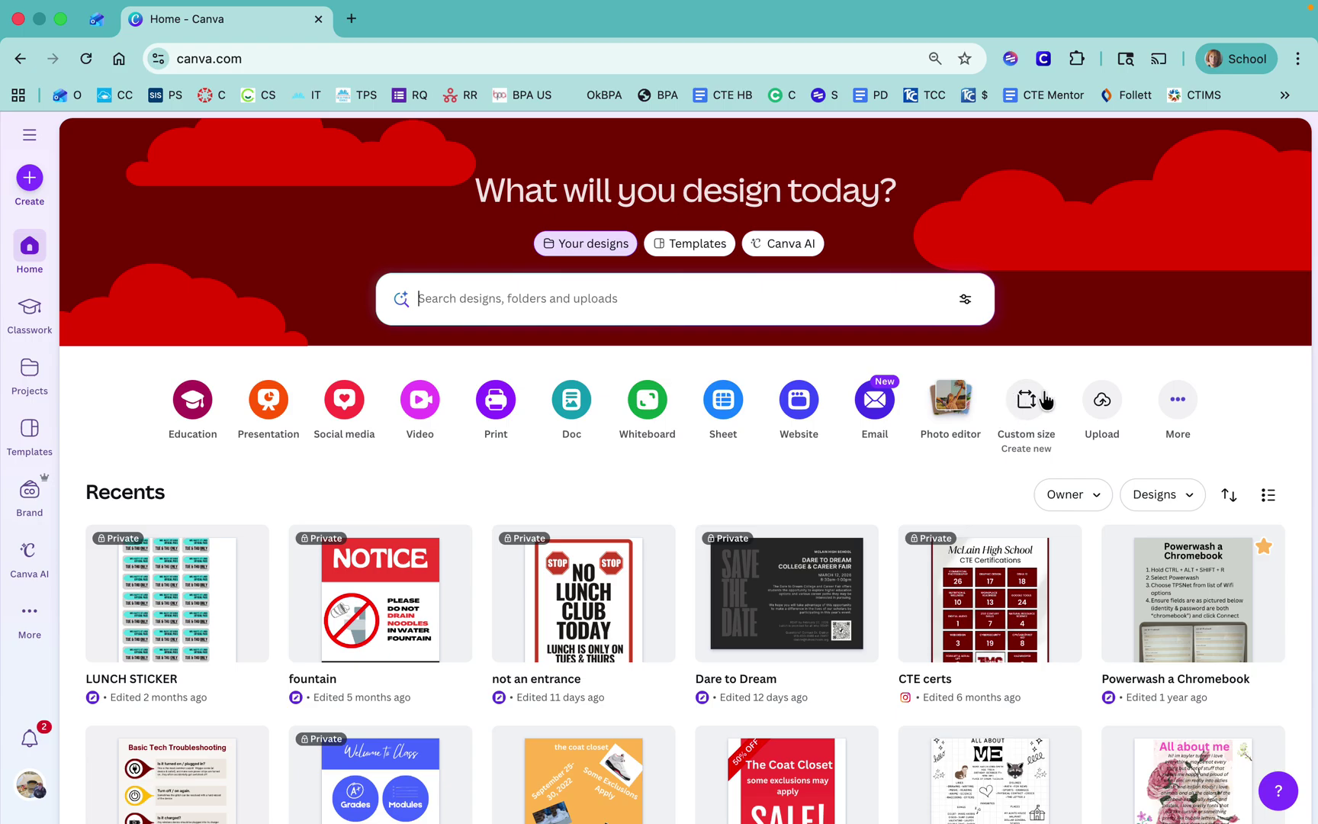
Step: Create a new custom-size design 8.5 in wide and 11 in high
click(1024, 400)
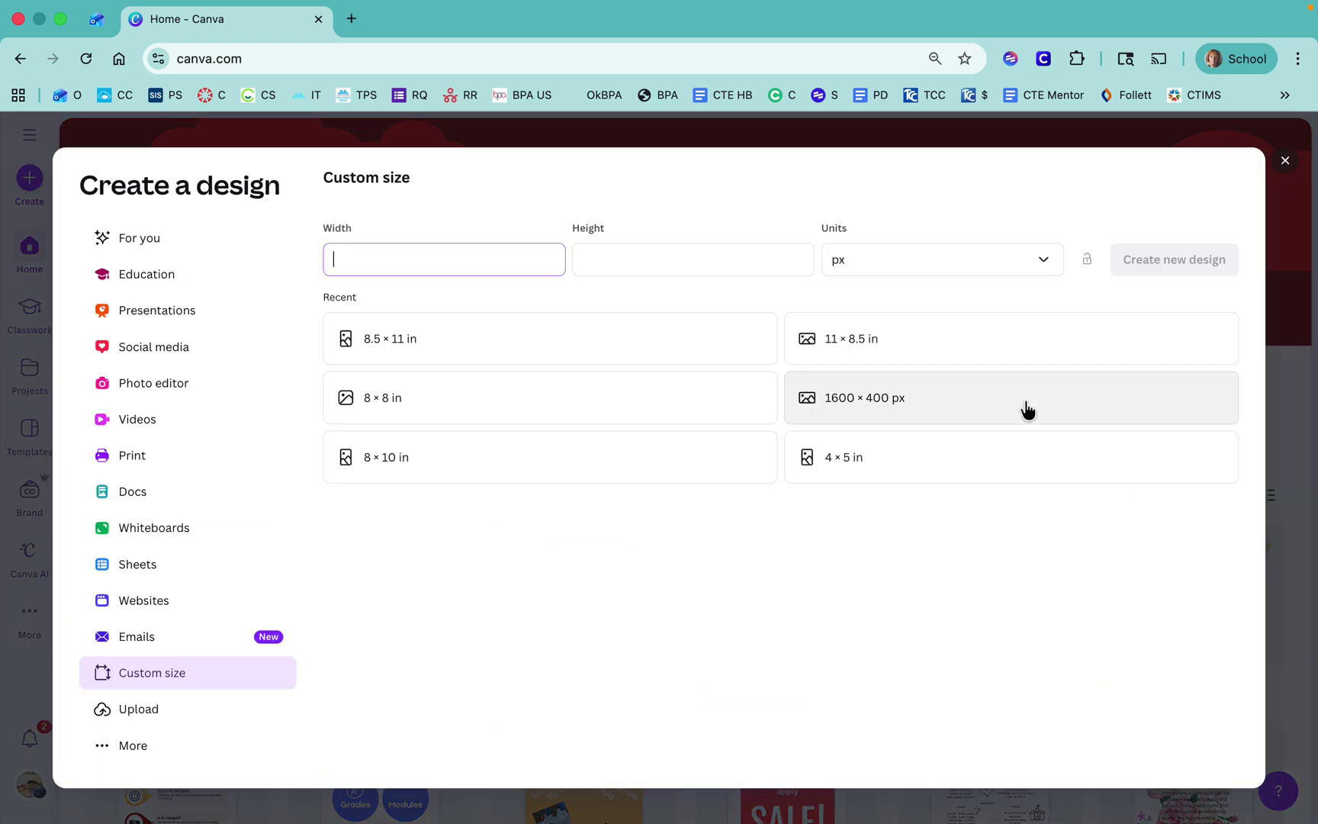
click(864, 264)
click(862, 343)
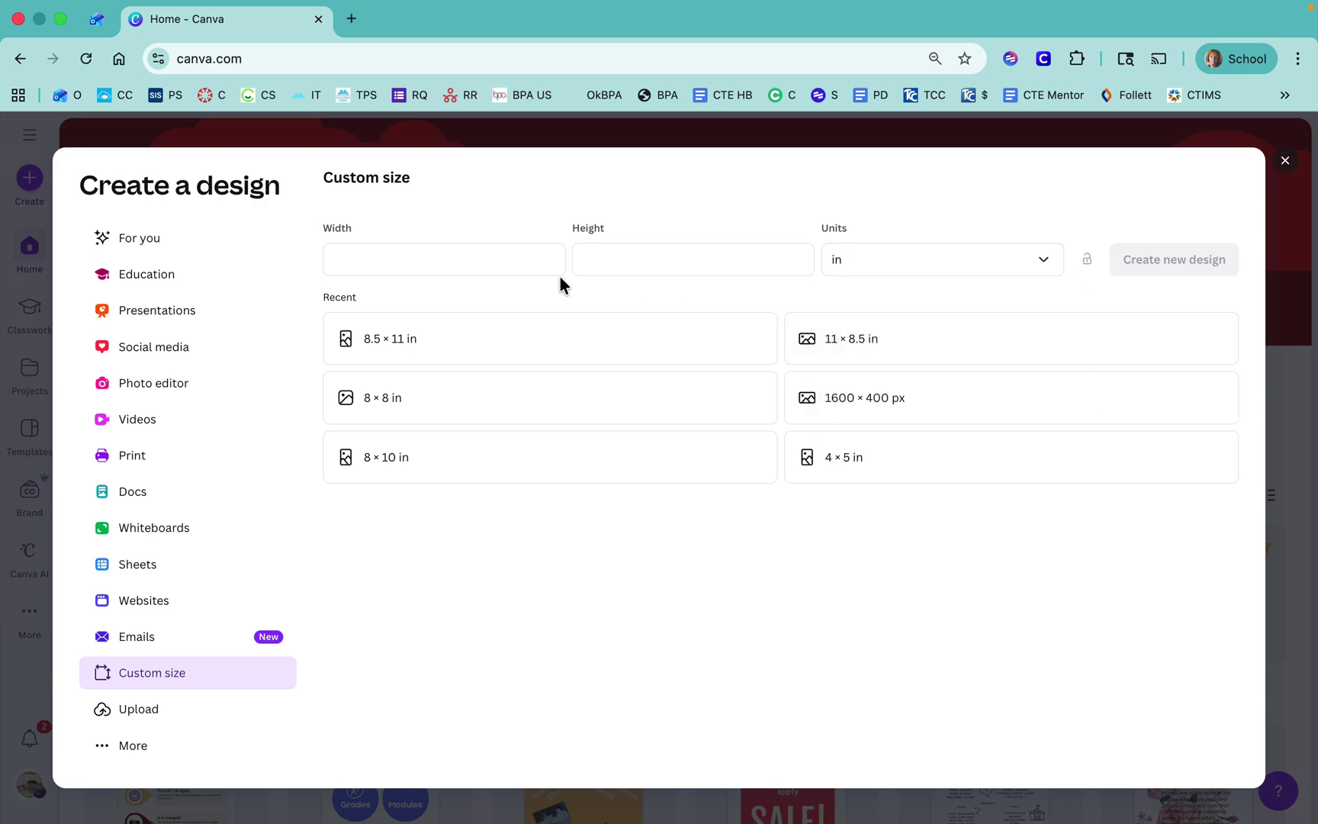
click(475, 252)
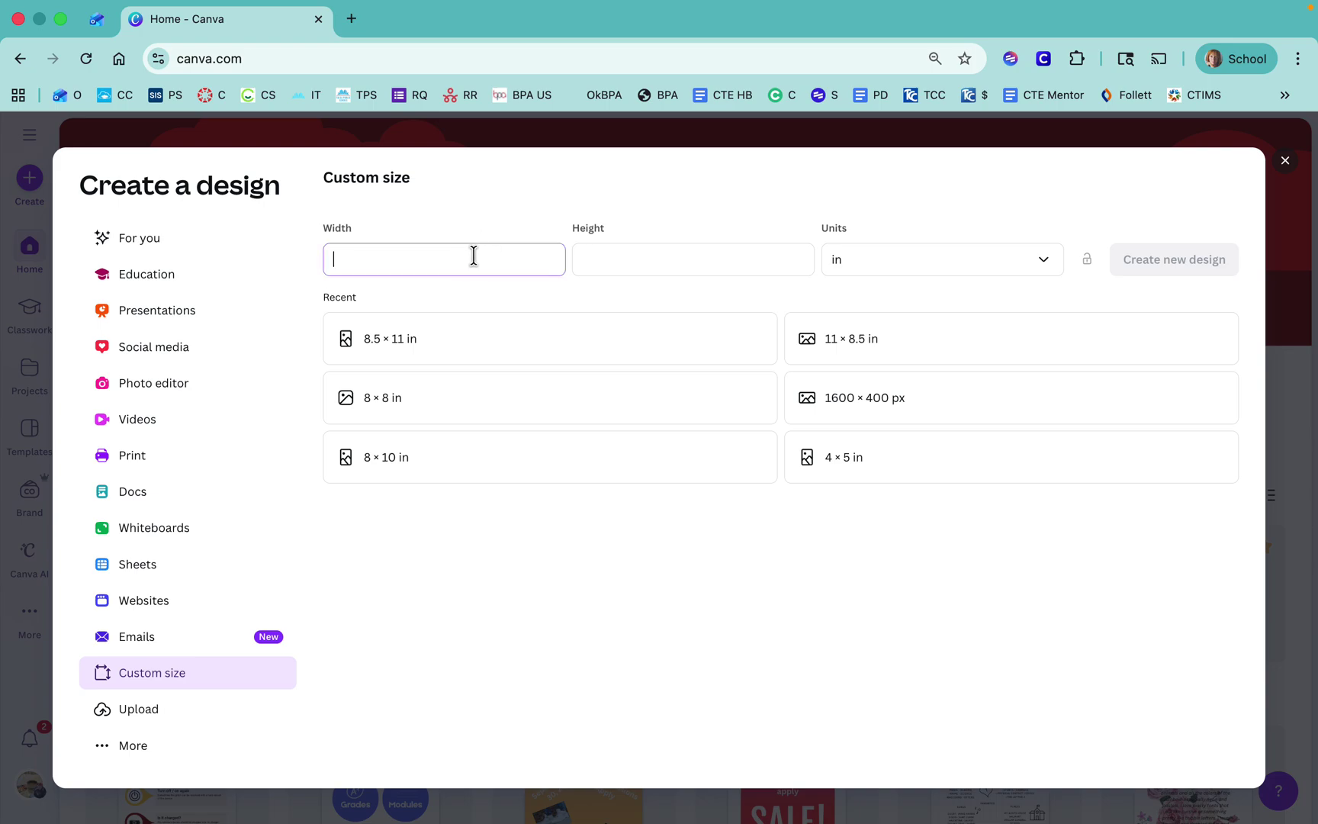
text(8.5)
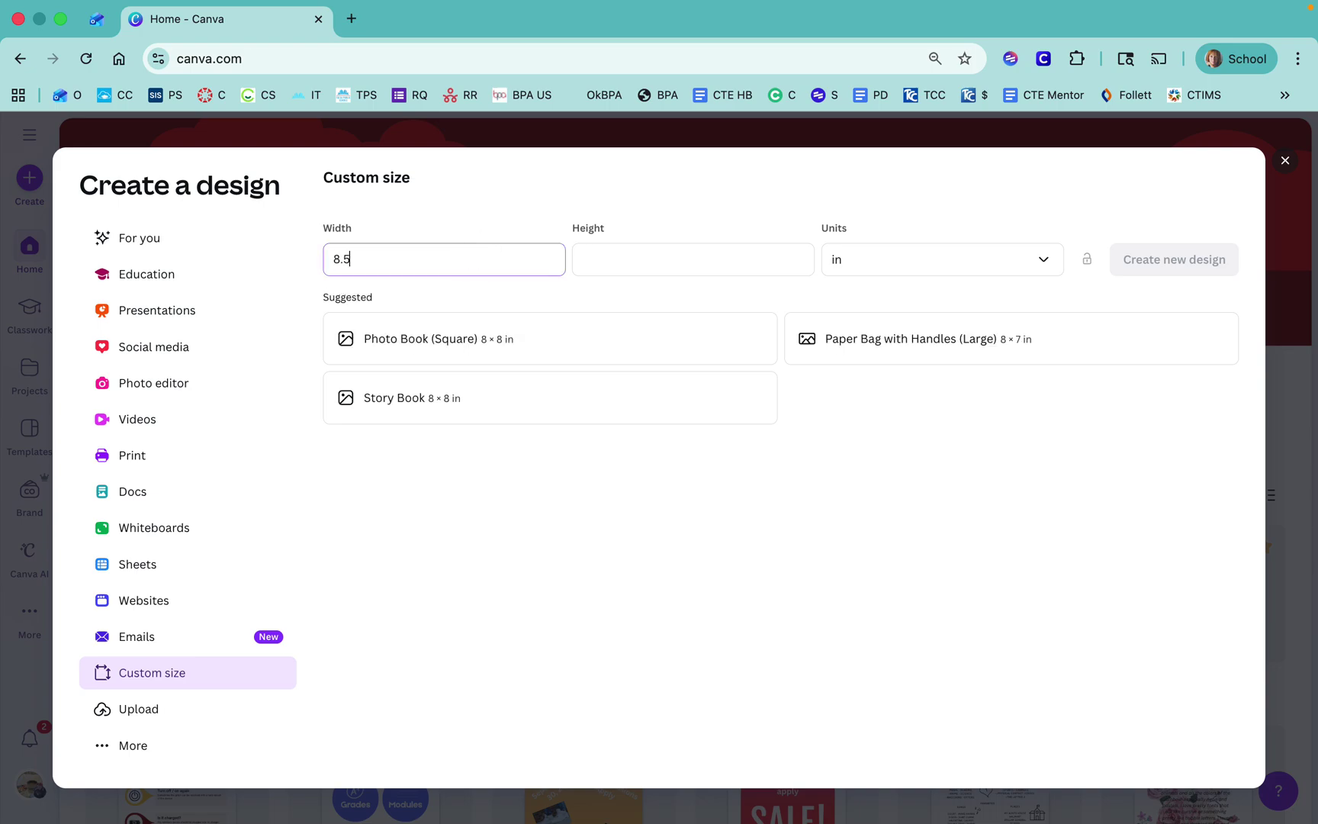
click(659, 254)
text(11)
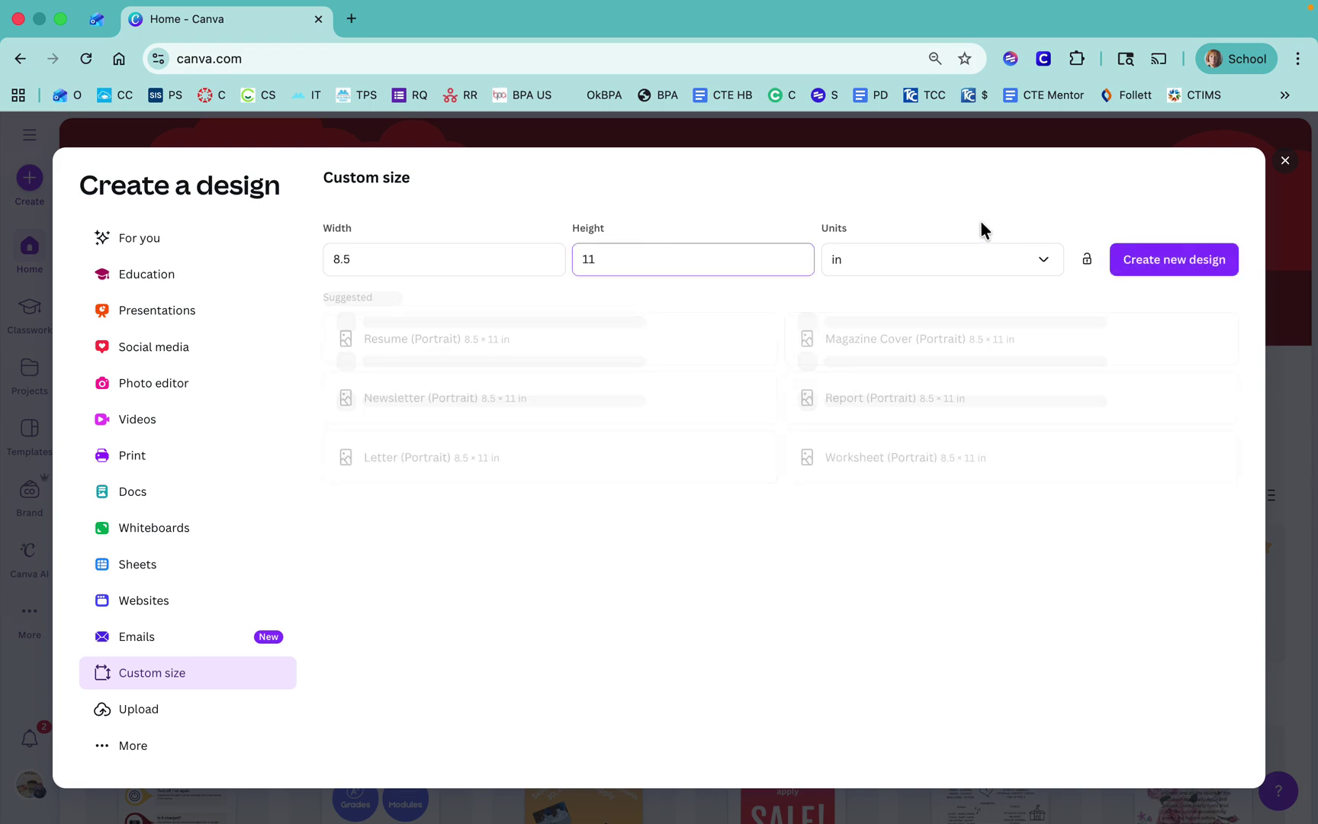
click(1168, 273)
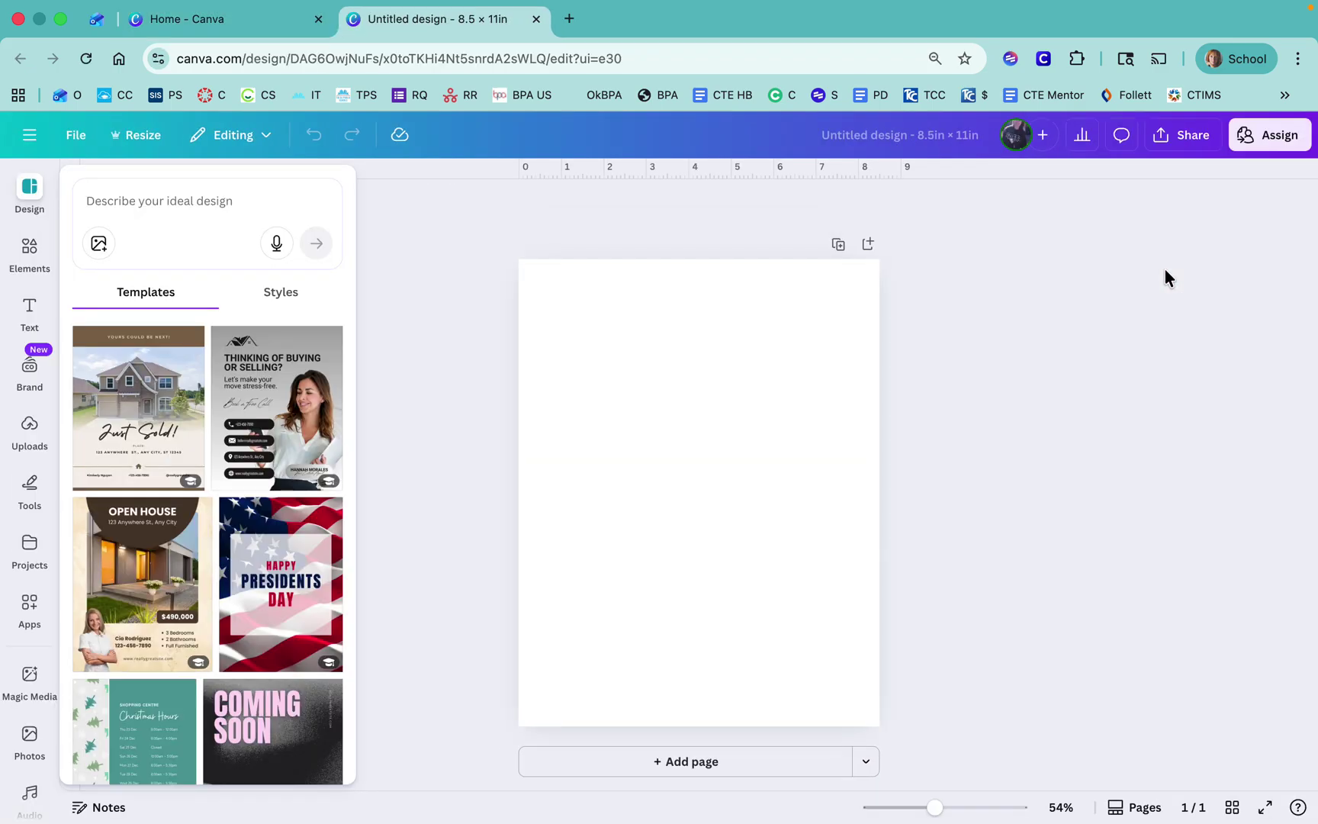
Step: Place the uploaded triangle net outline on the page and enlarge it to nearly the full page height
click(28, 432)
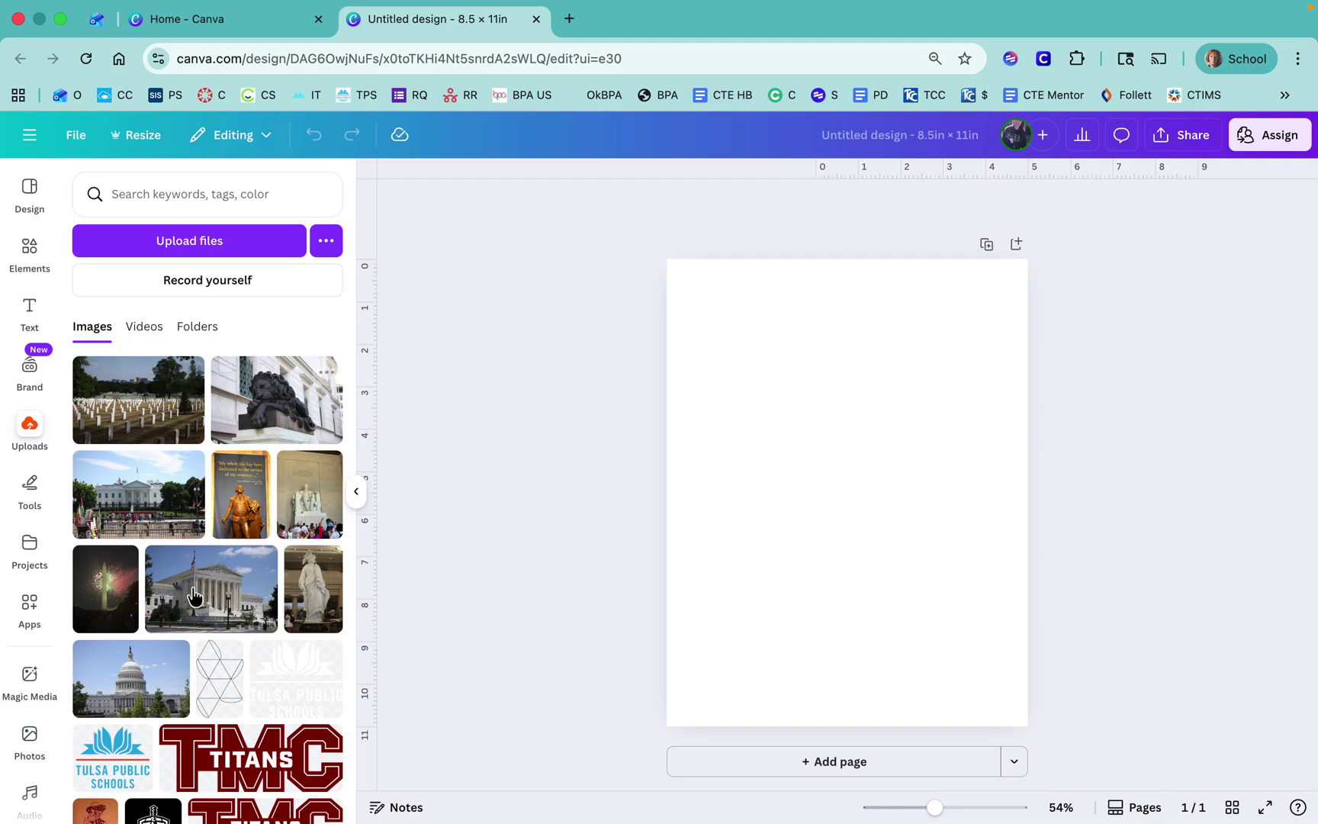
click(220, 690)
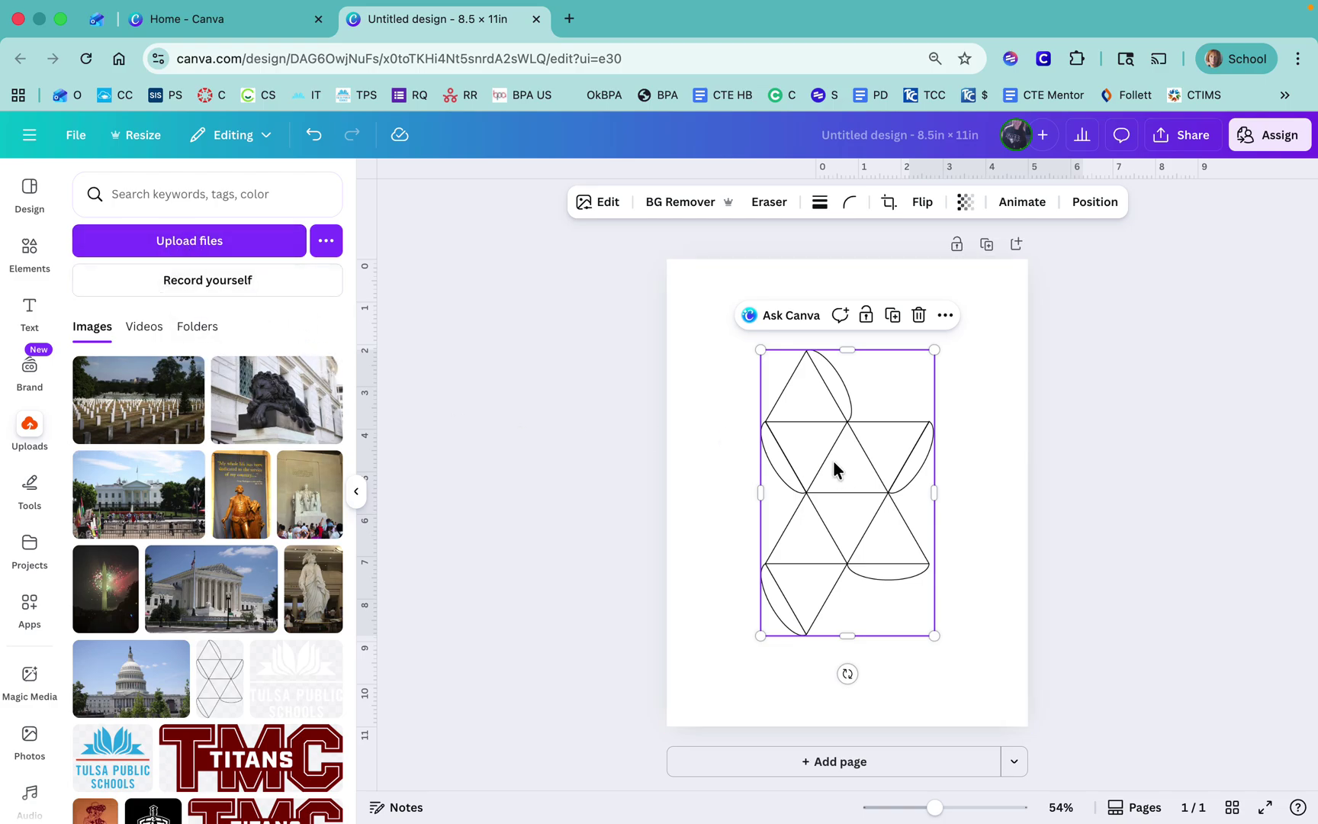
drag(823, 457, 752, 373)
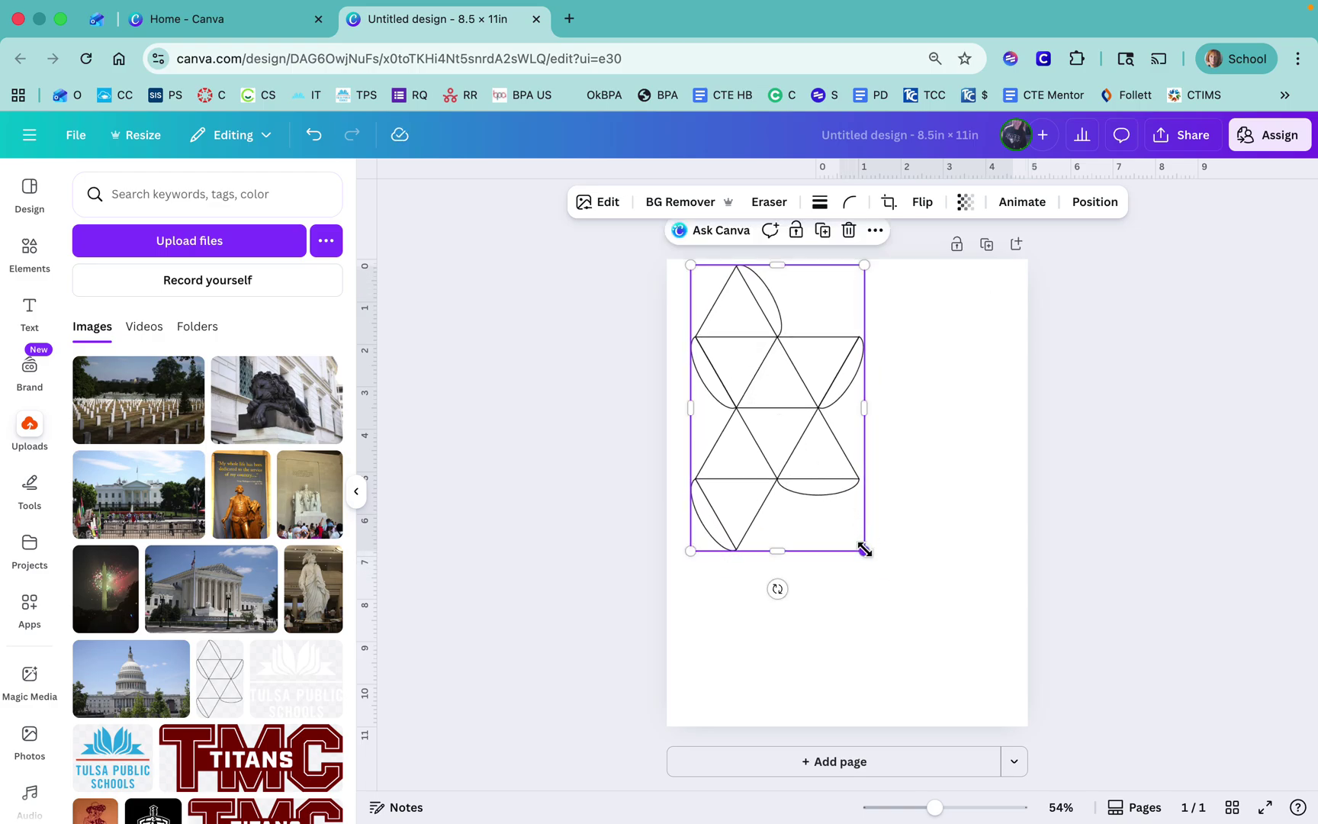
drag(865, 549, 1013, 687)
drag(853, 495, 869, 494)
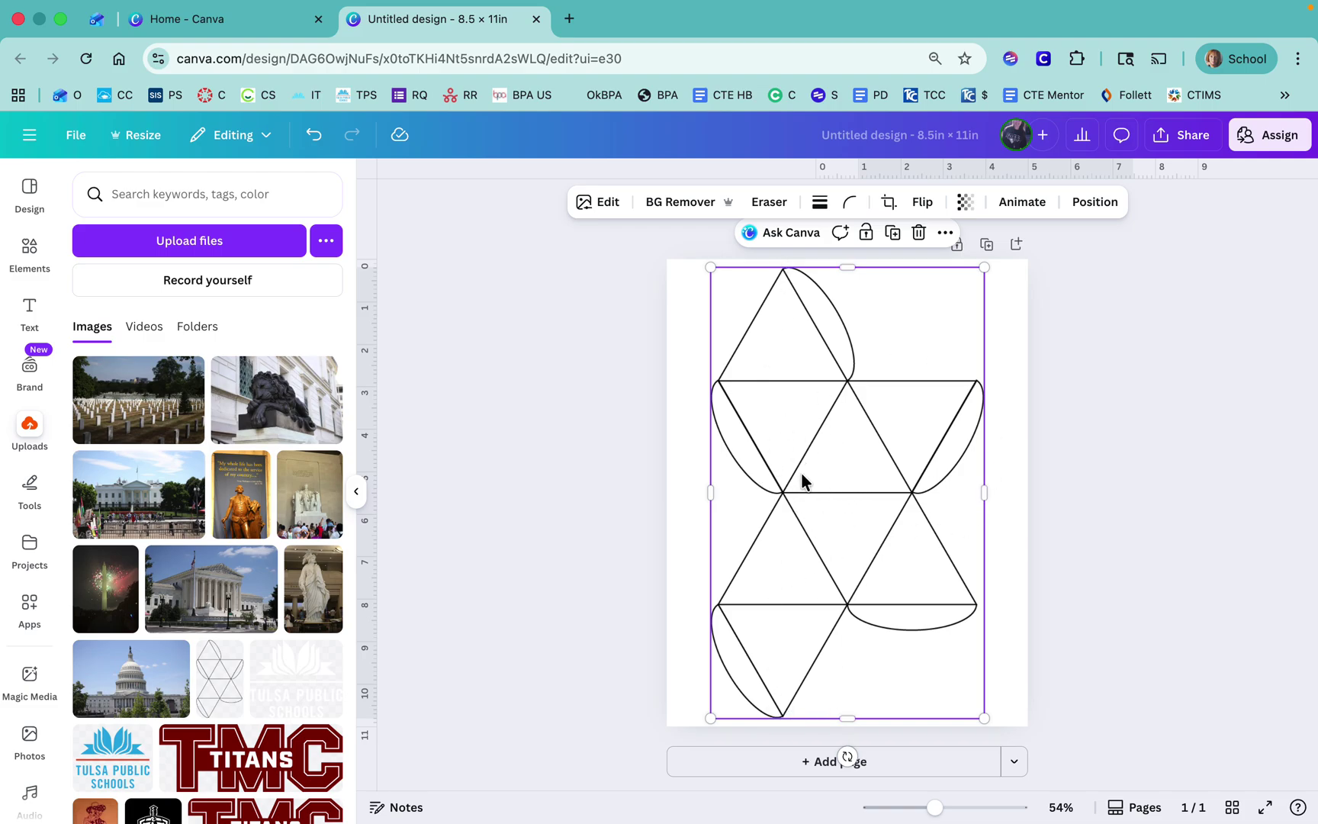
Step: Centre the net outline on the page and lock it in place
drag(813, 481, 811, 489)
click(865, 232)
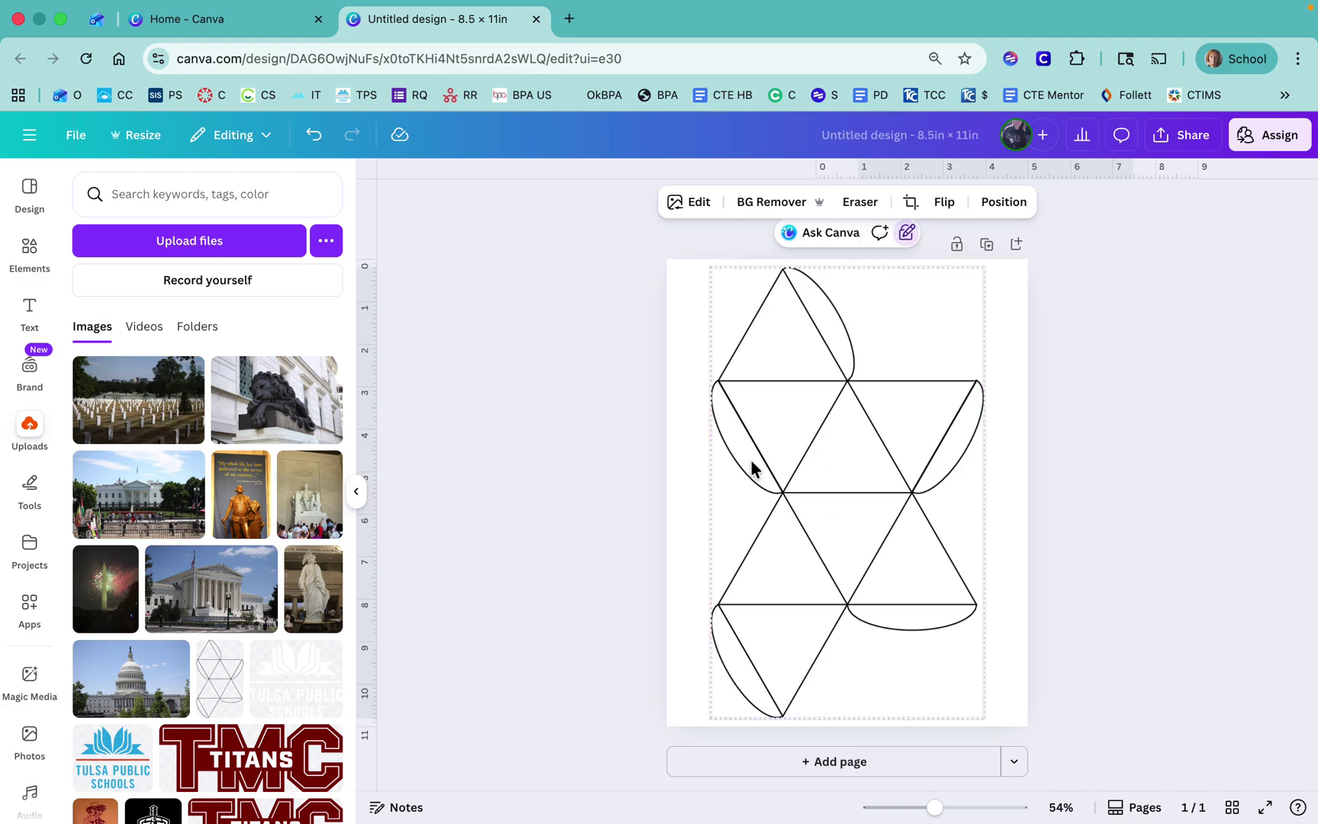
click(924, 539)
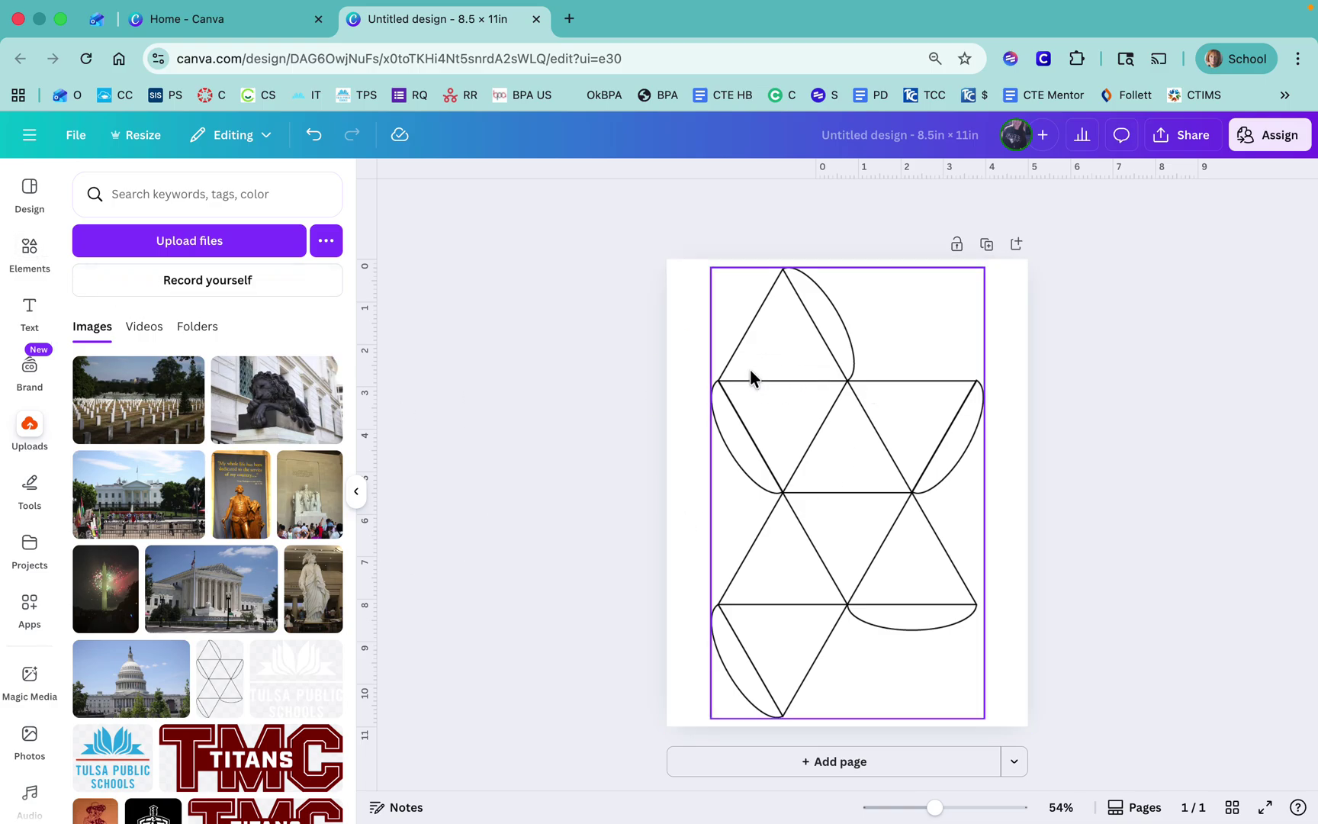
Step: Add an upright and an inverted triangle frame from the basic shape frames to the page
click(30, 255)
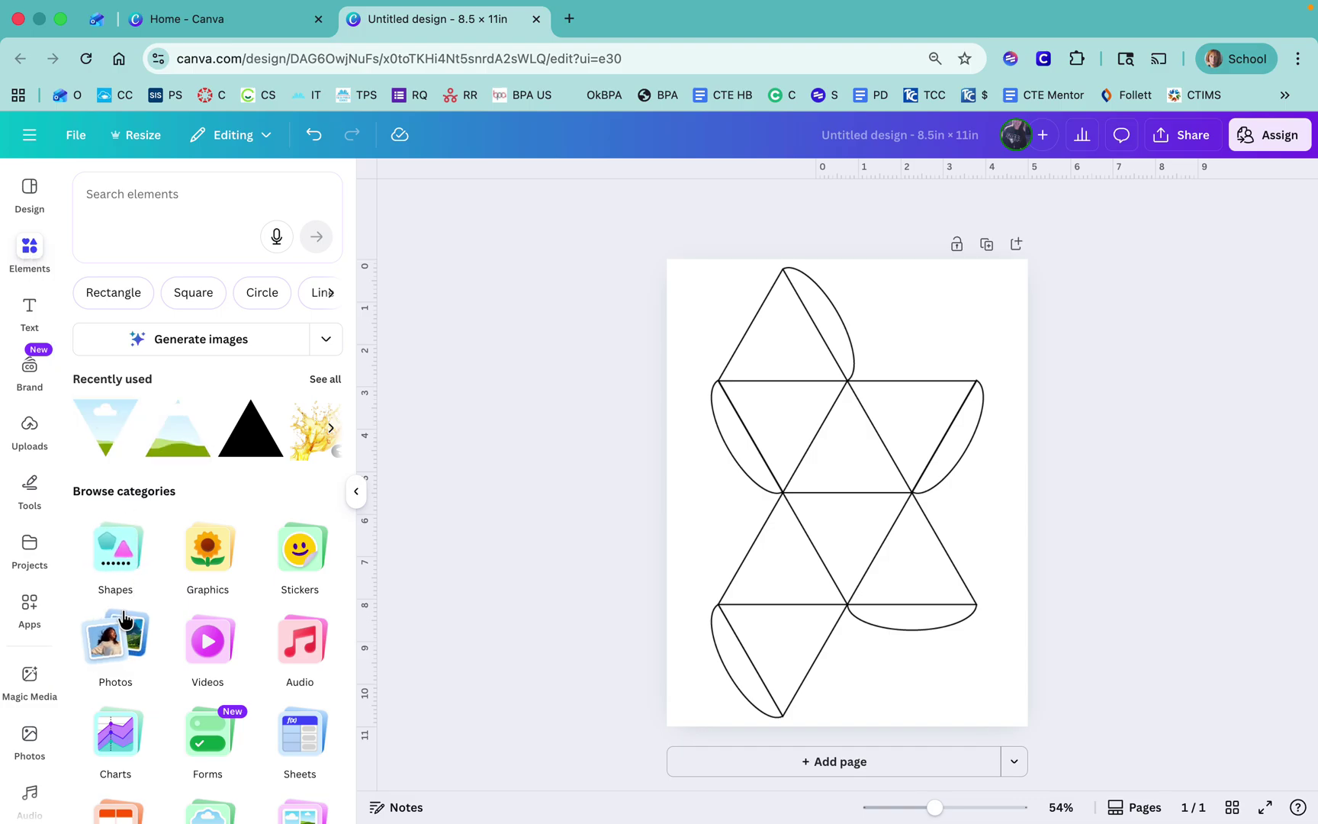
scroll(158, 635, down, 3)
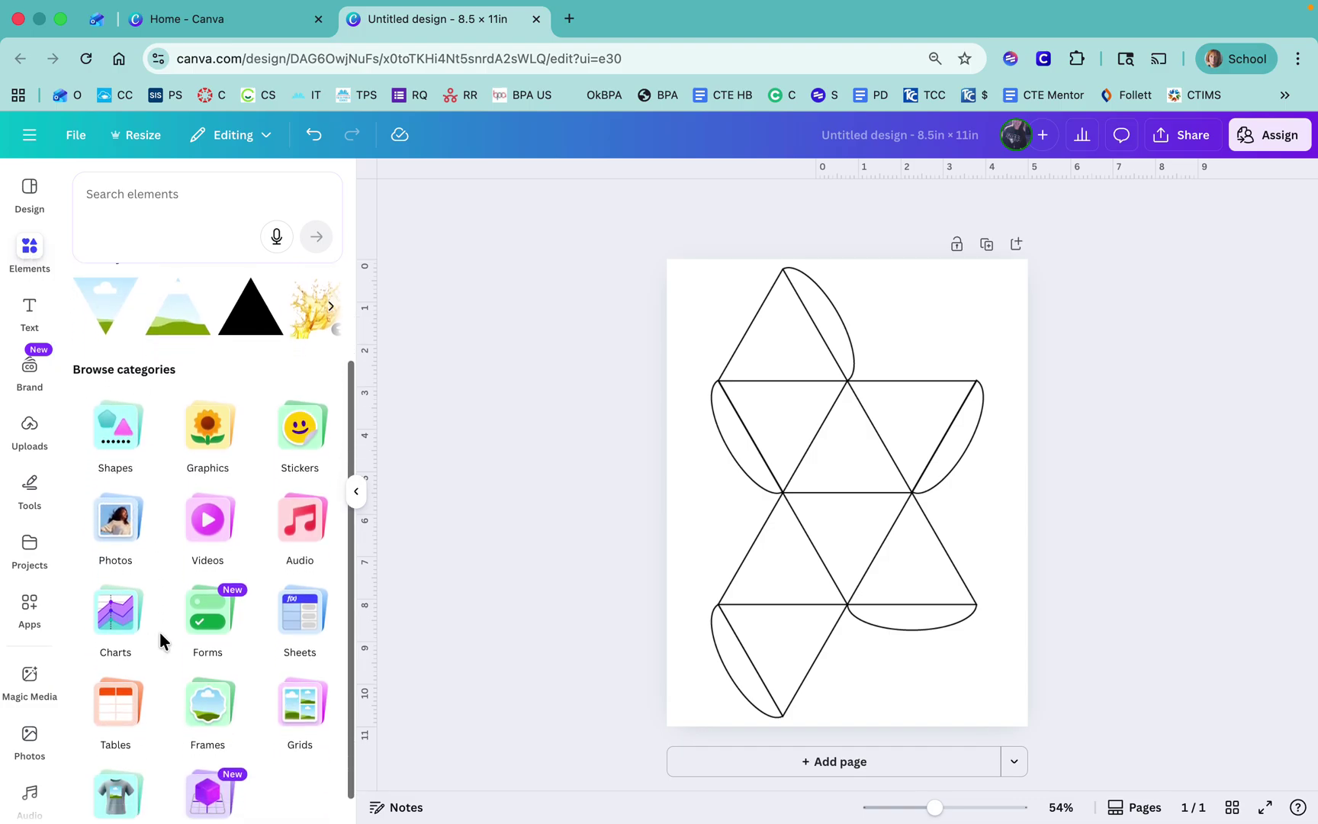
click(210, 698)
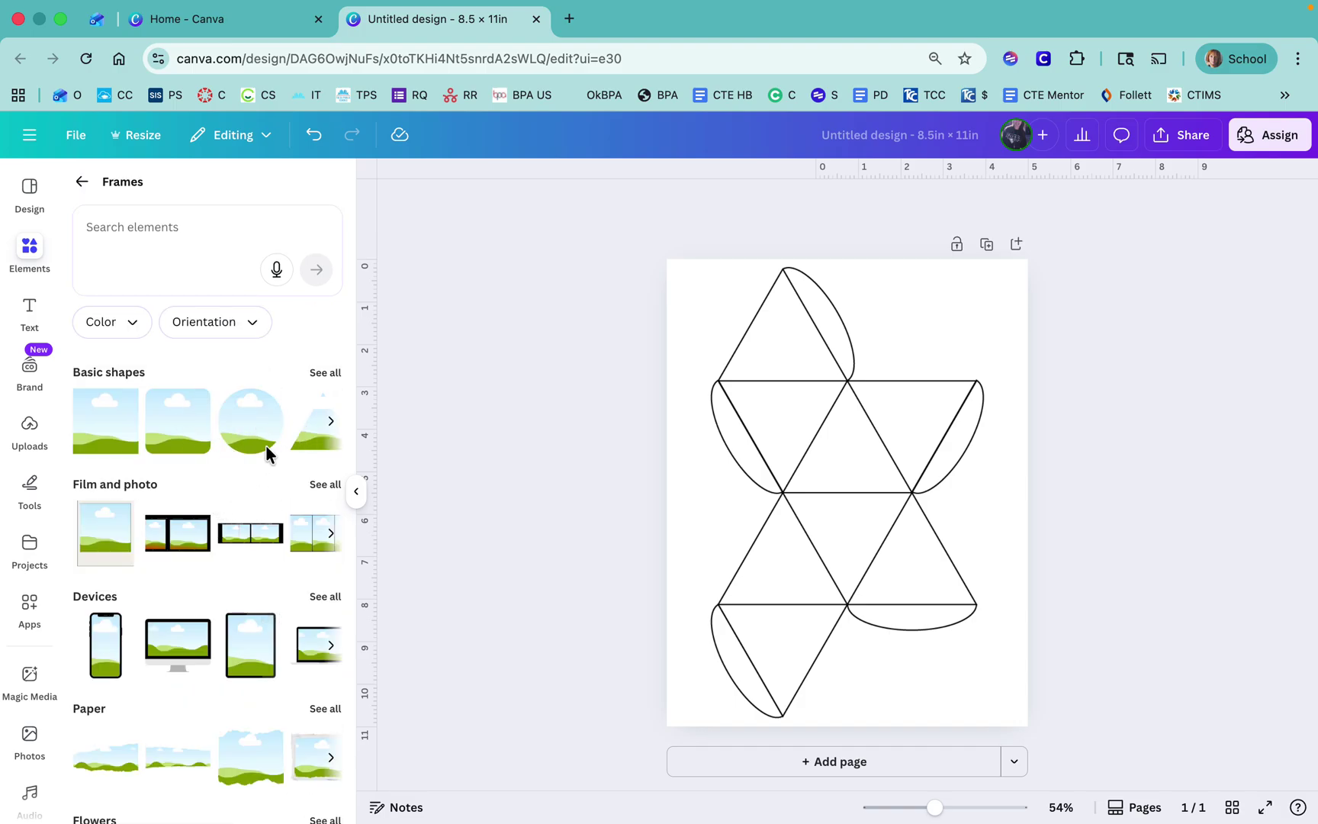
click(326, 374)
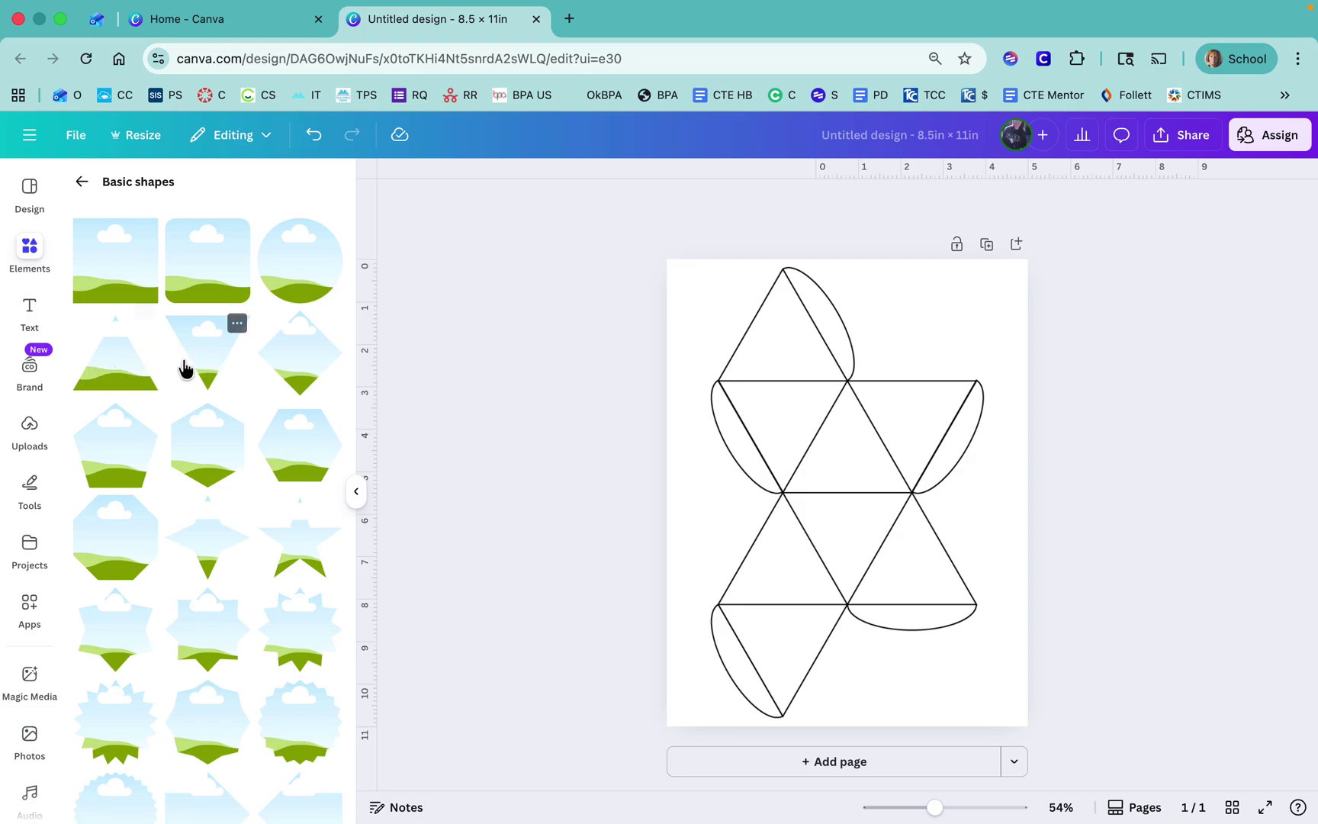
click(110, 377)
click(206, 354)
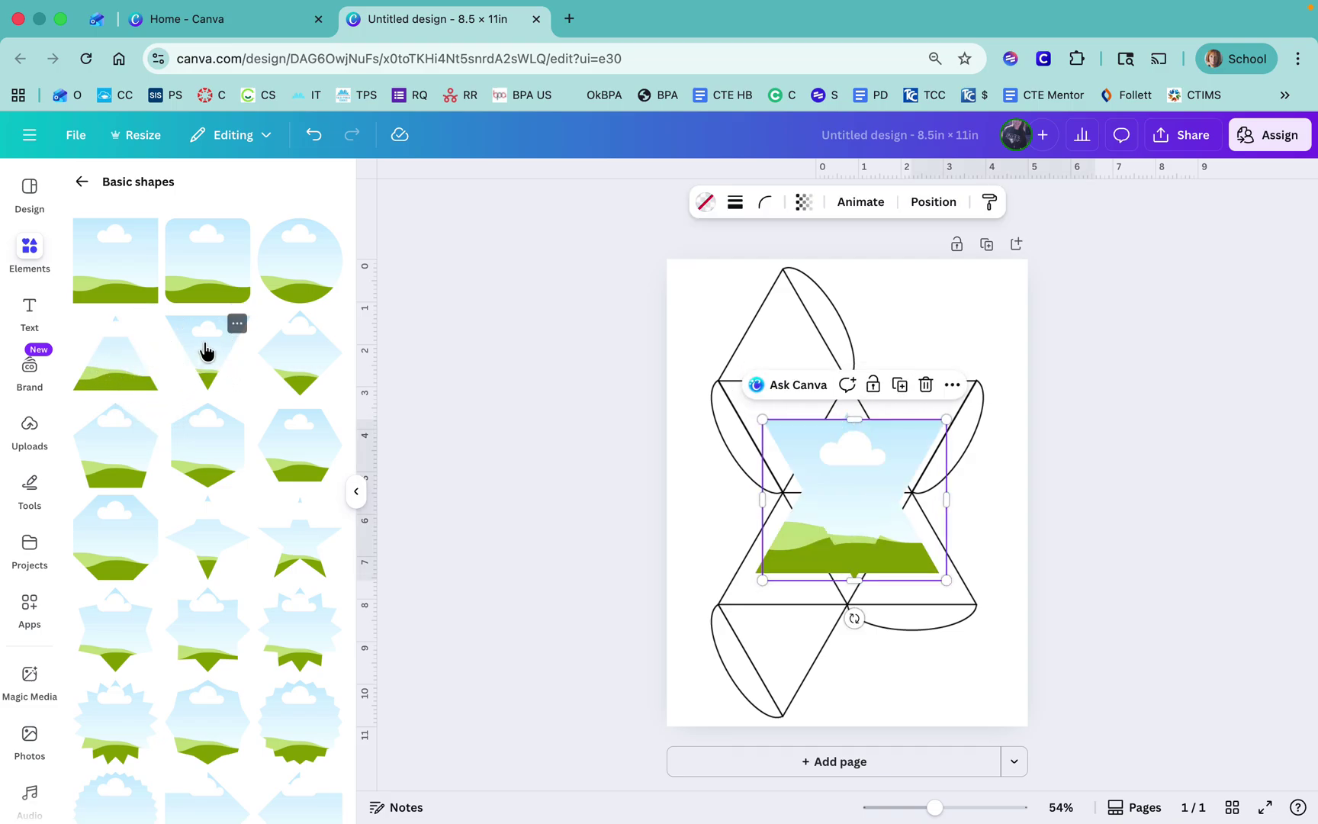
Step: Separate the two triangle frames, moving the inverted one aside and aligning the upright one with the tip of the net's uppermost triangle
drag(847, 462, 774, 350)
drag(856, 501, 913, 550)
scroll(888, 572, up, 5)
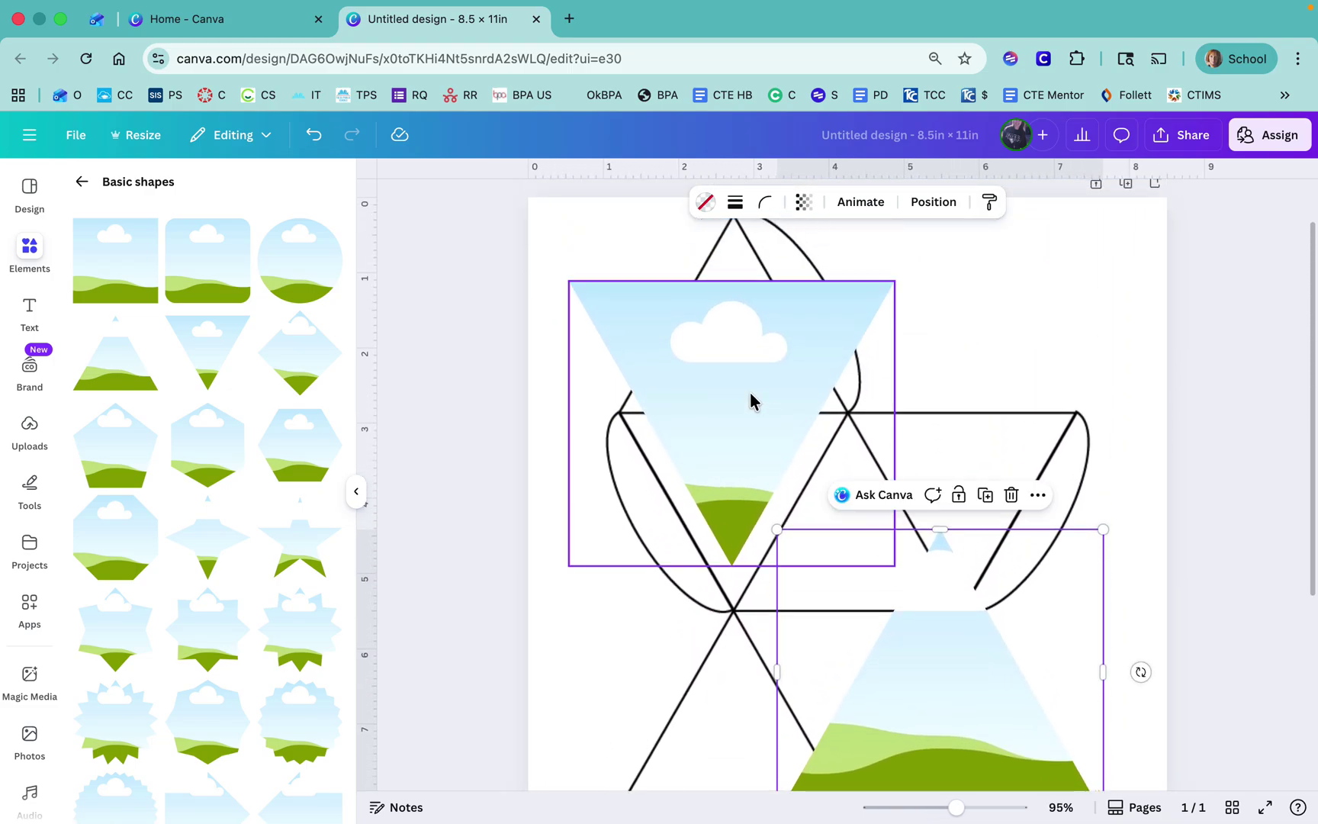
drag(751, 402, 657, 651)
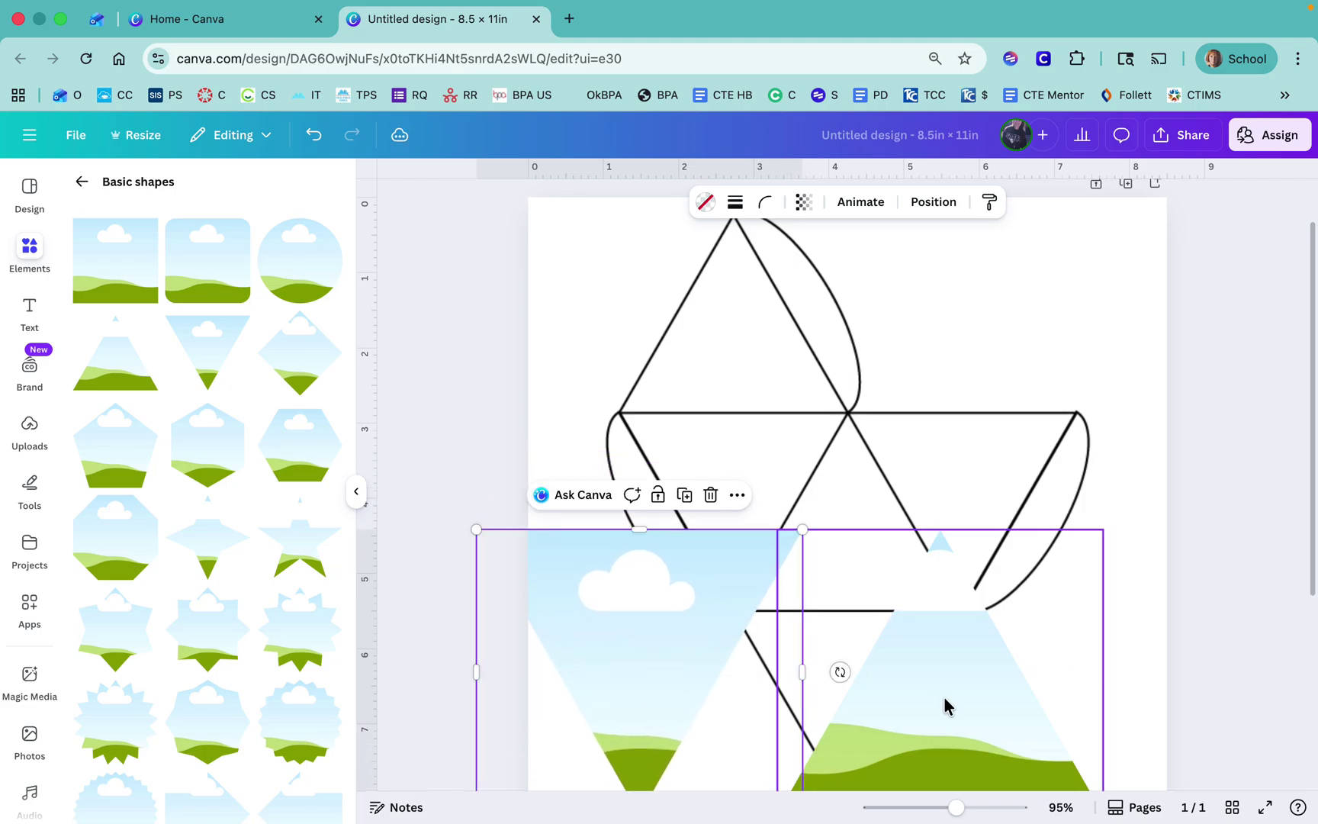
drag(944, 707, 738, 396)
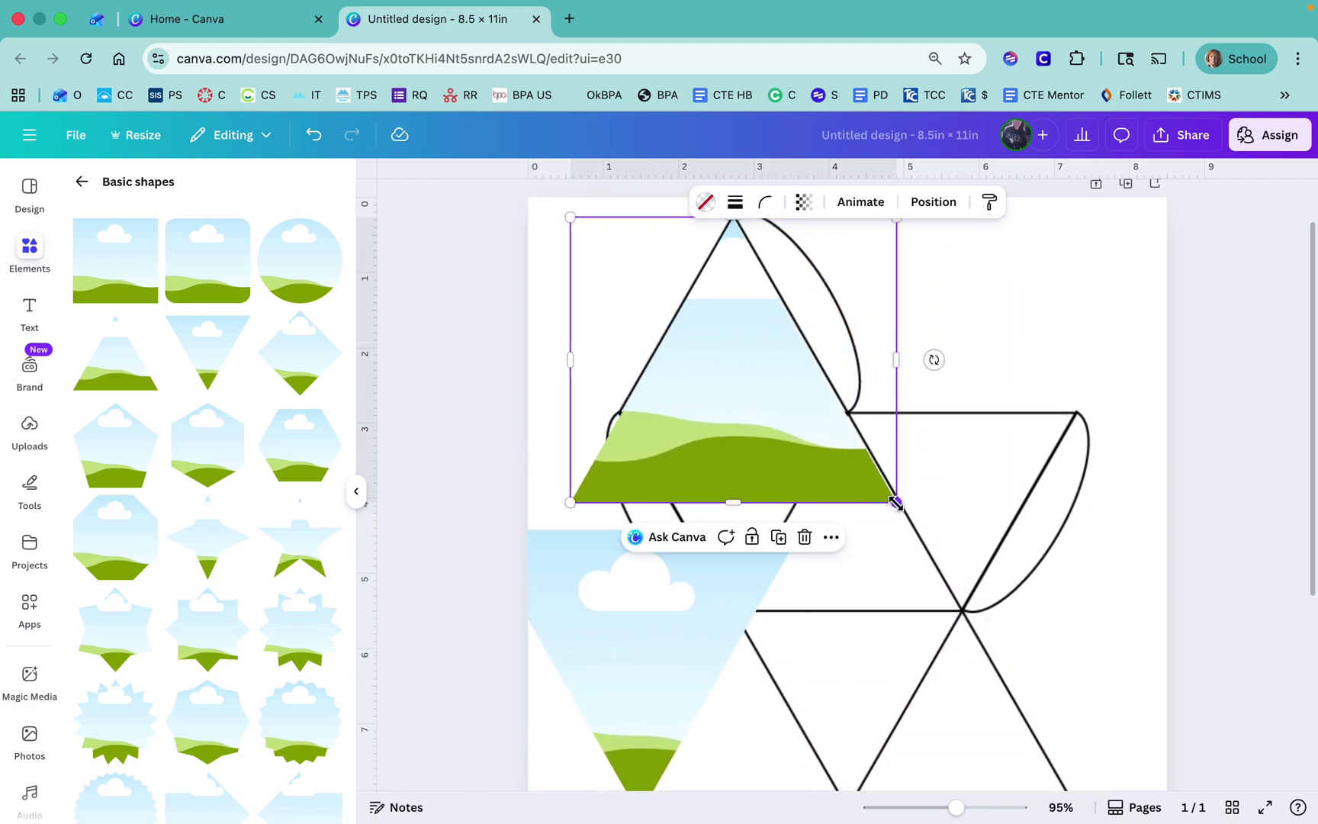
Step: Resize and nudge the upright triangle frame until it fits inside the outline of the net's uppermost triangle
drag(733, 500, 753, 413)
key(super+z)
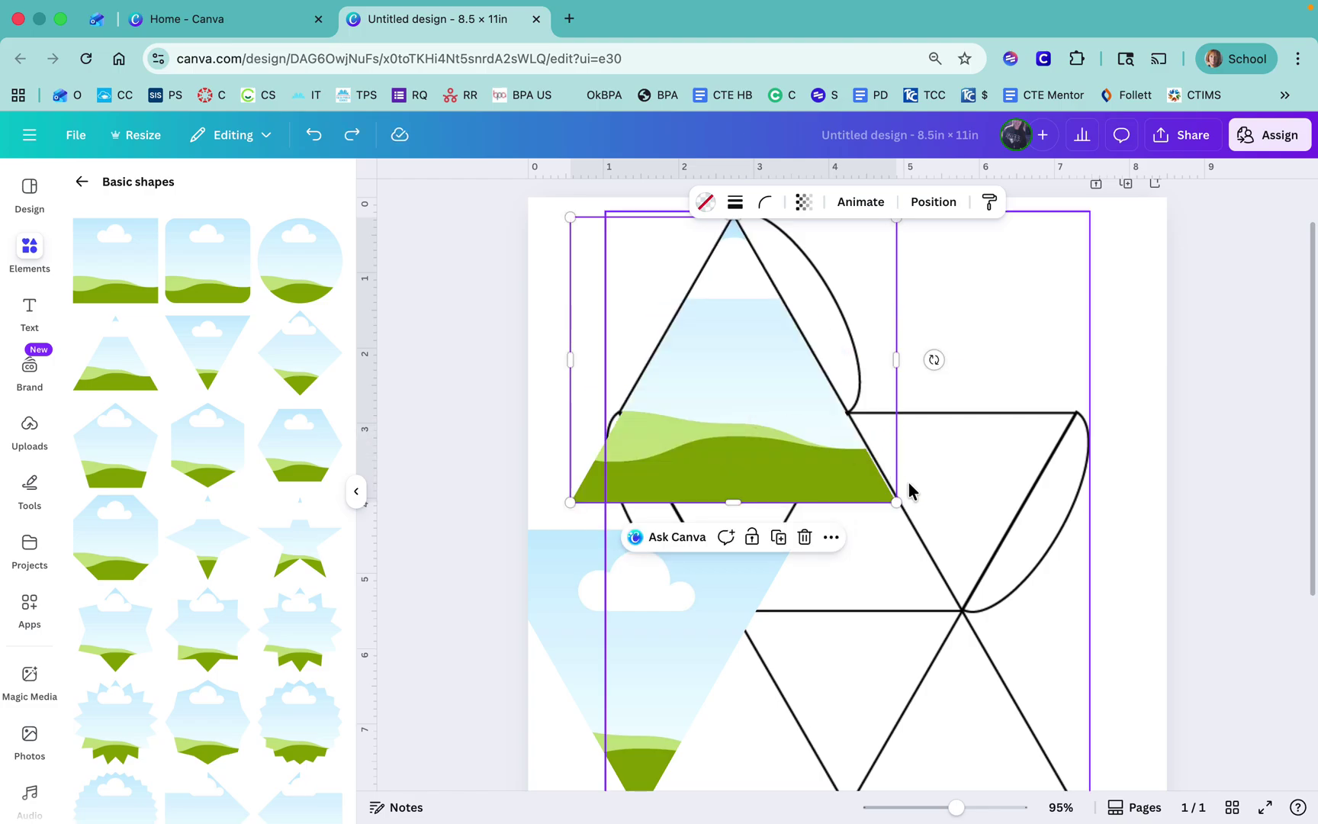
drag(896, 502, 821, 427)
drag(717, 362, 742, 363)
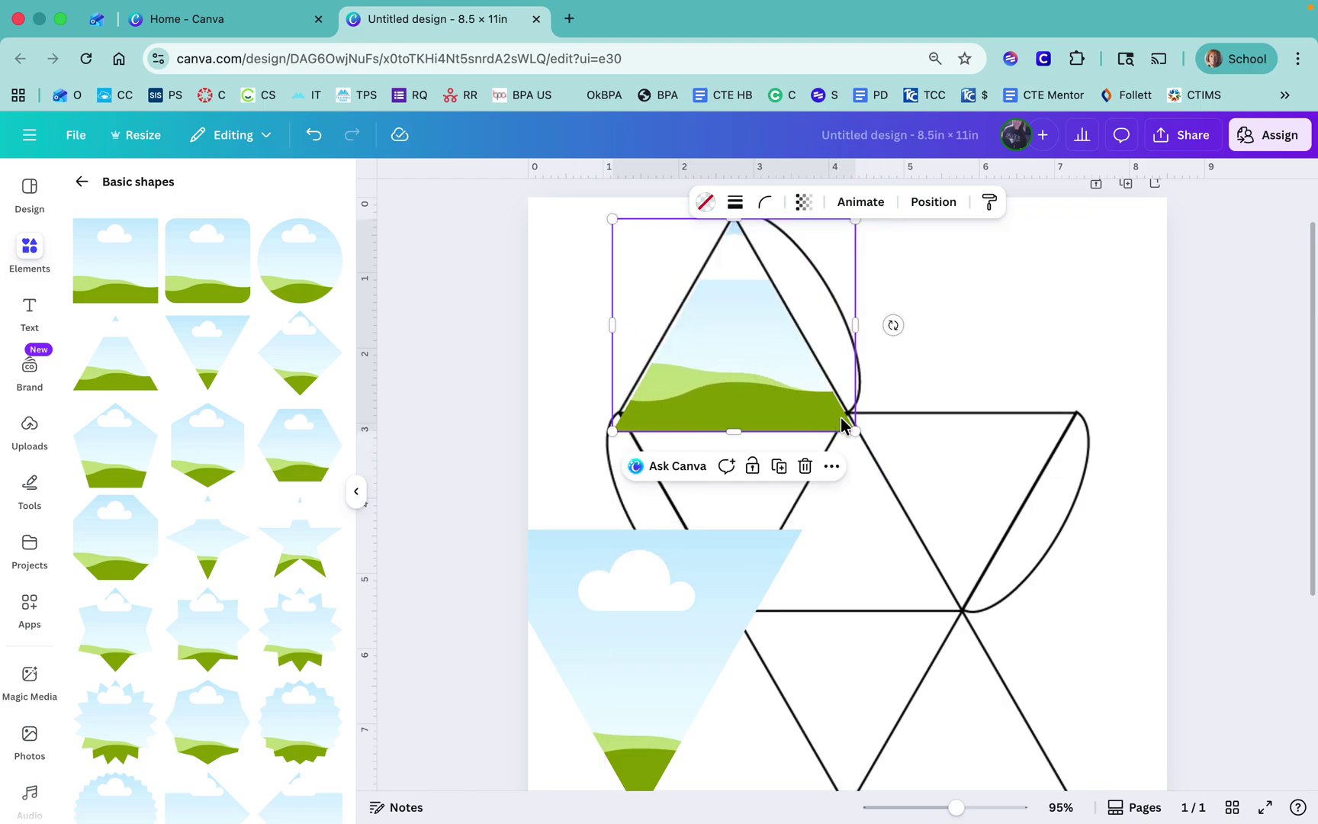
drag(853, 429, 842, 418)
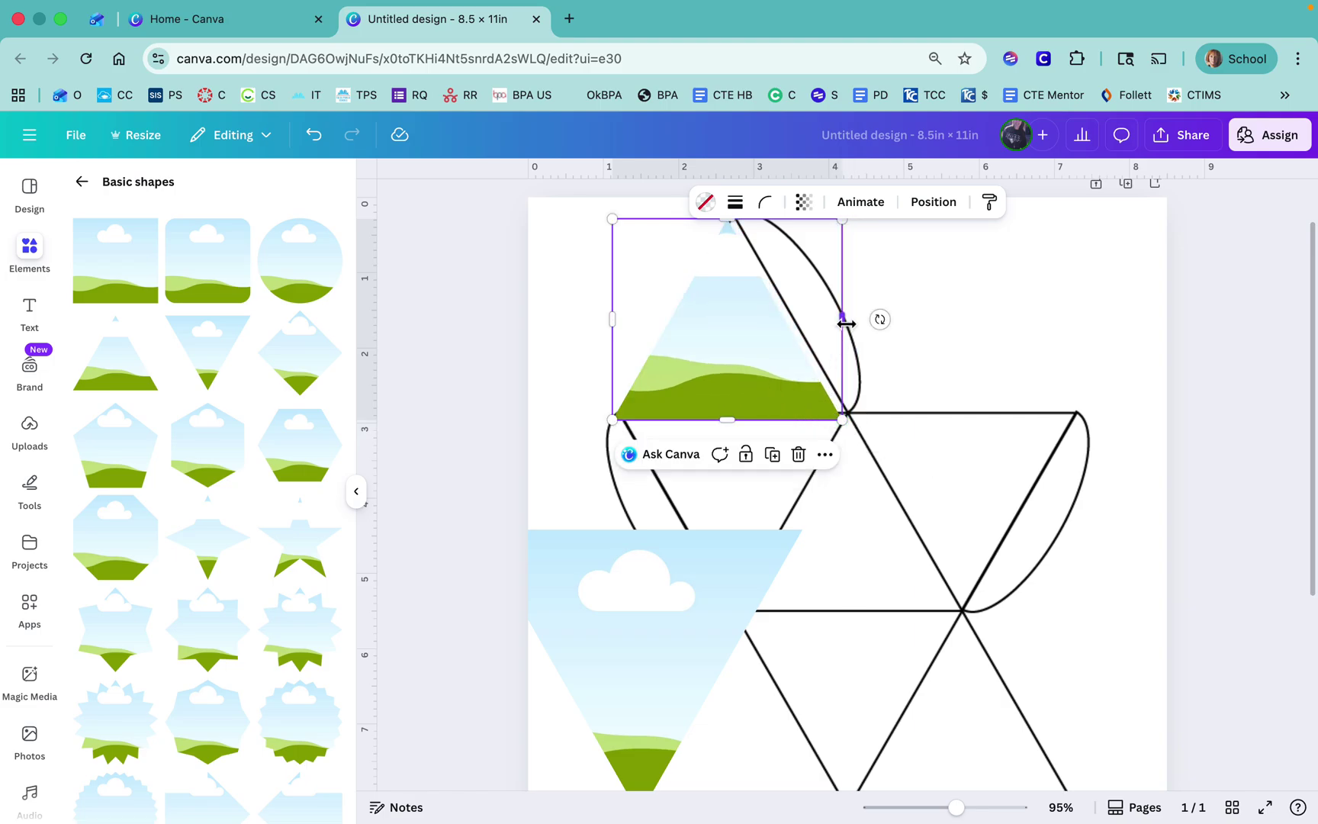
drag(845, 320, 855, 319)
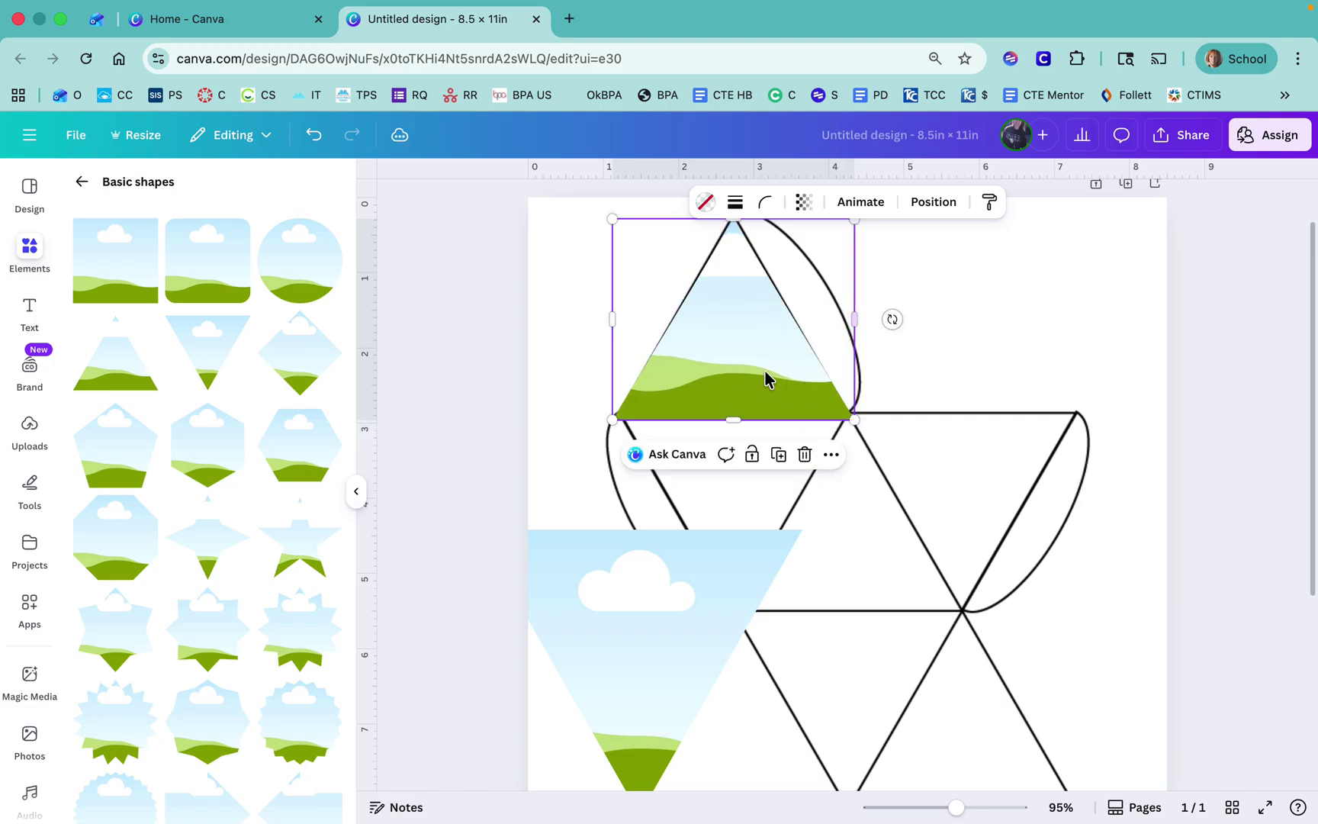
drag(728, 419, 735, 412)
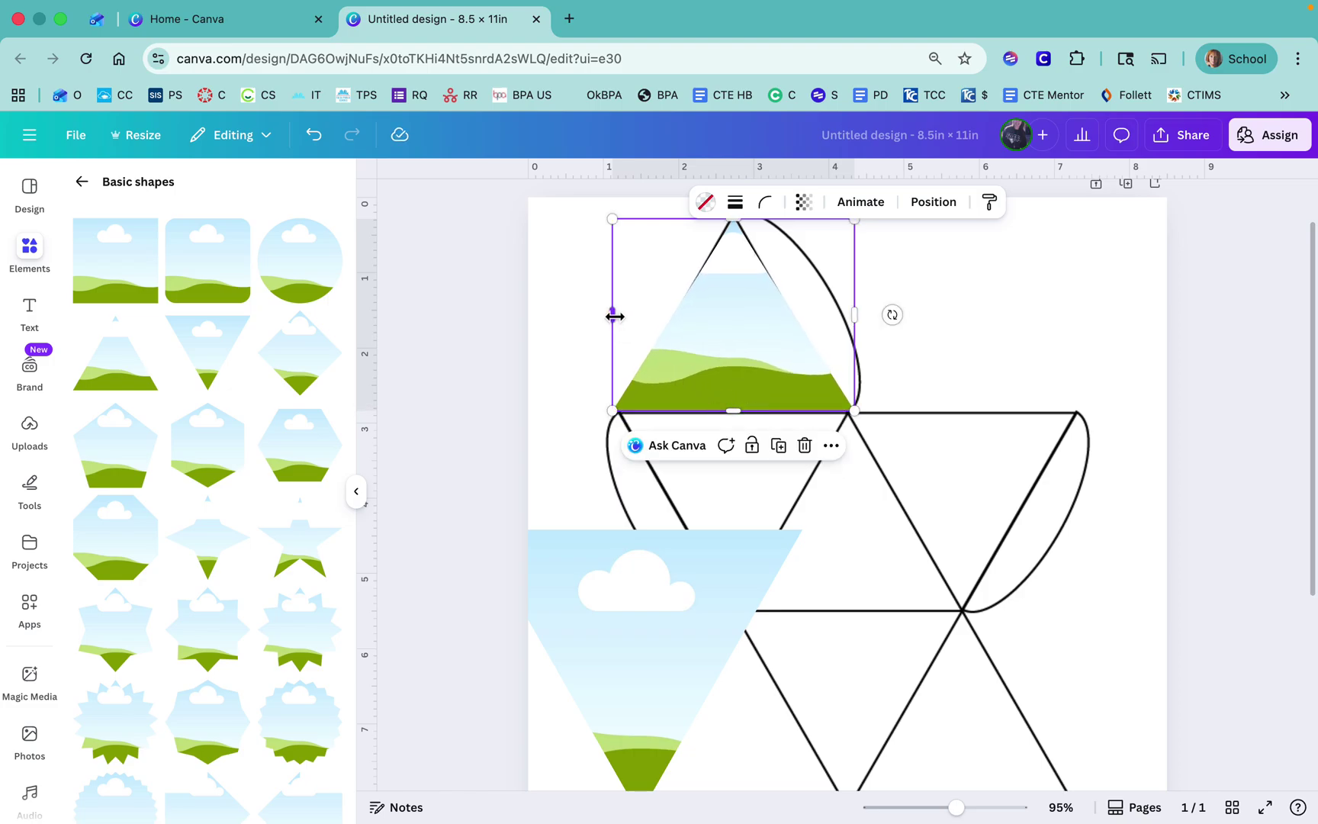
drag(615, 315, 624, 316)
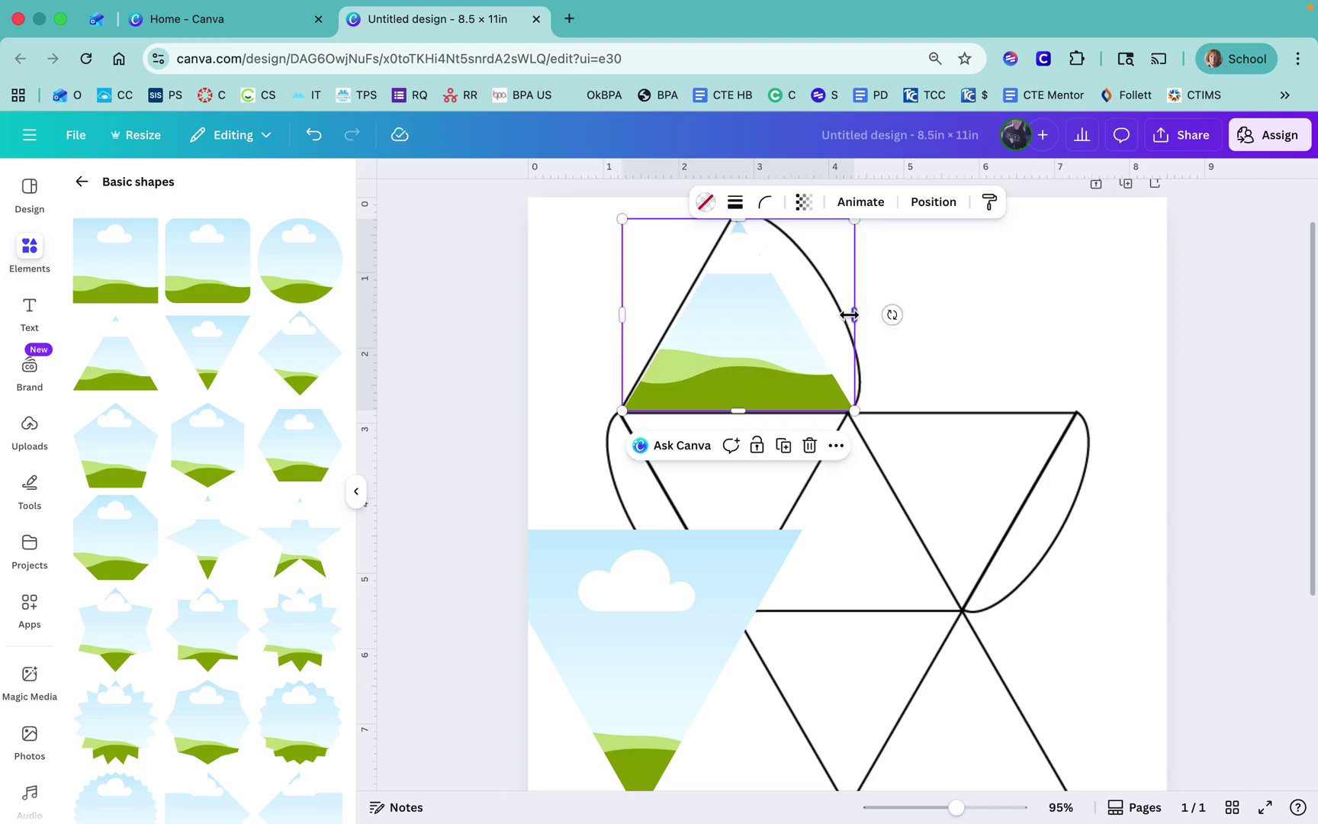
drag(849, 315, 839, 315)
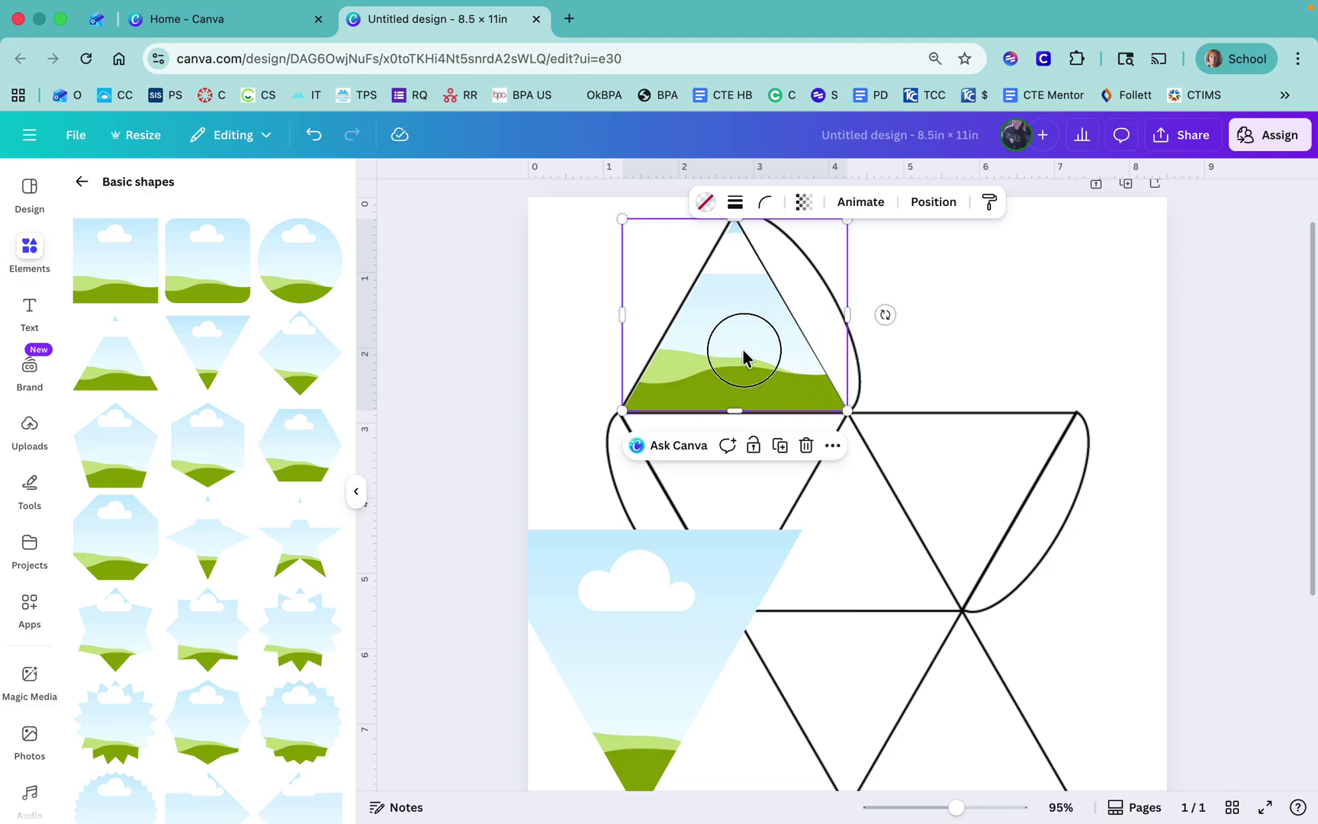
drag(744, 355, 744, 364)
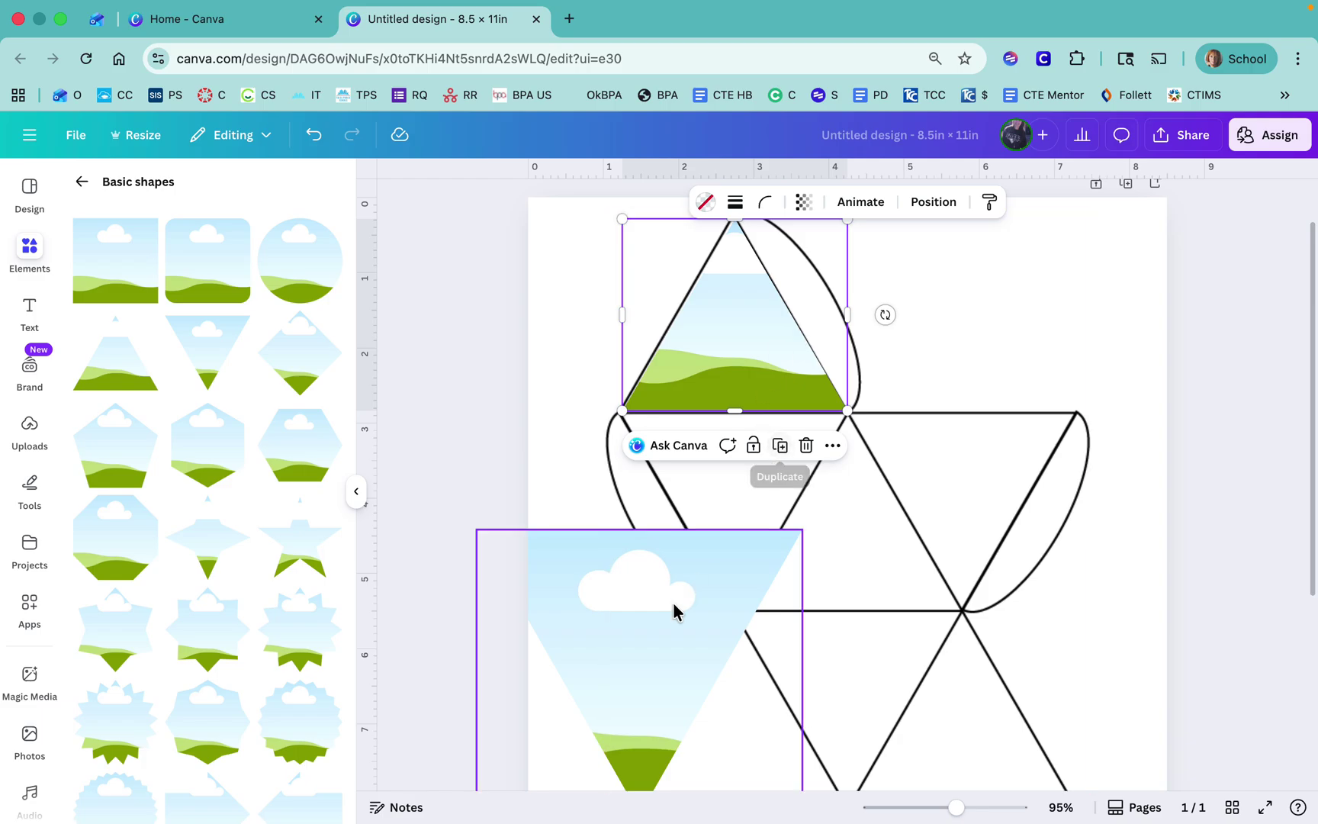
Step: Move the inverted triangle frame into the net triangle directly below the upright frame and resize it to fit the outline
drag(675, 611, 815, 509)
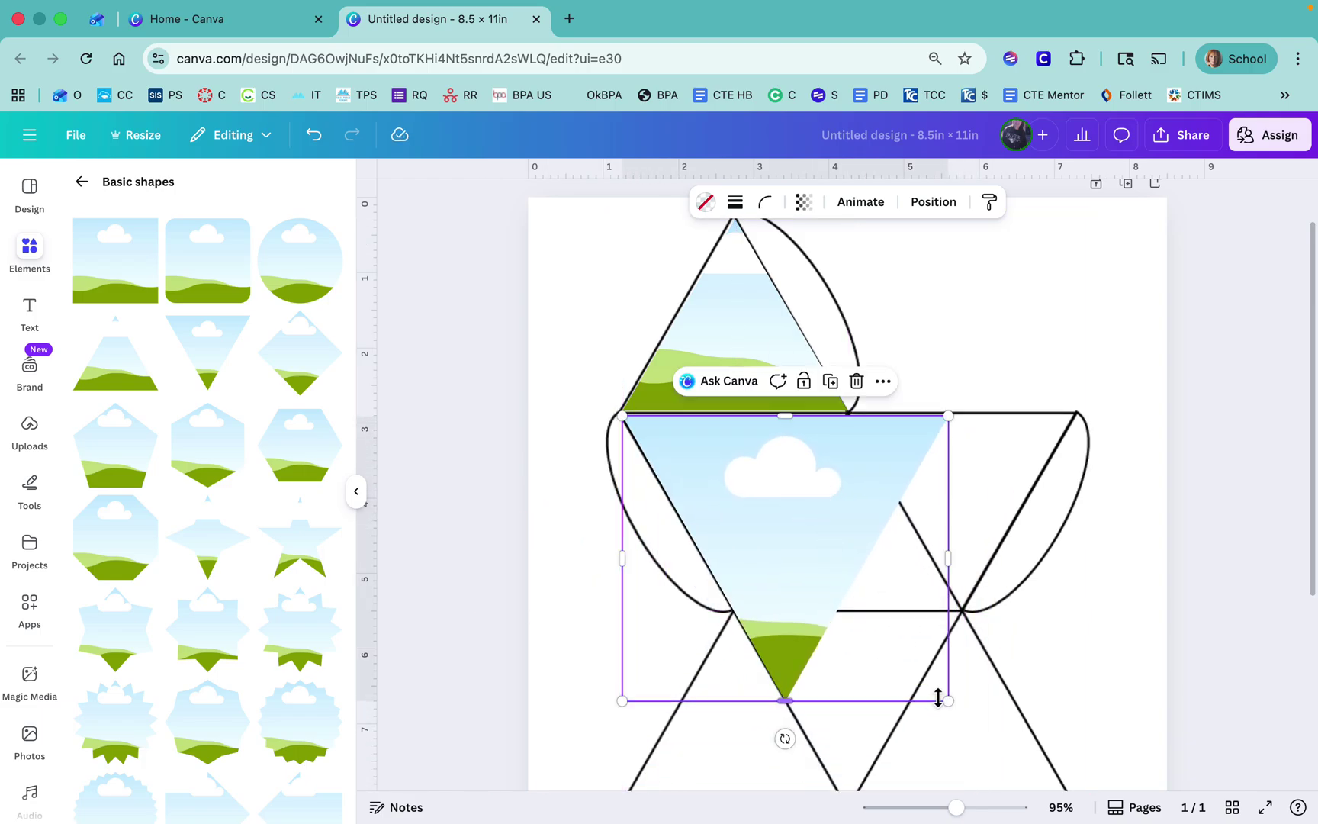
drag(947, 700, 843, 610)
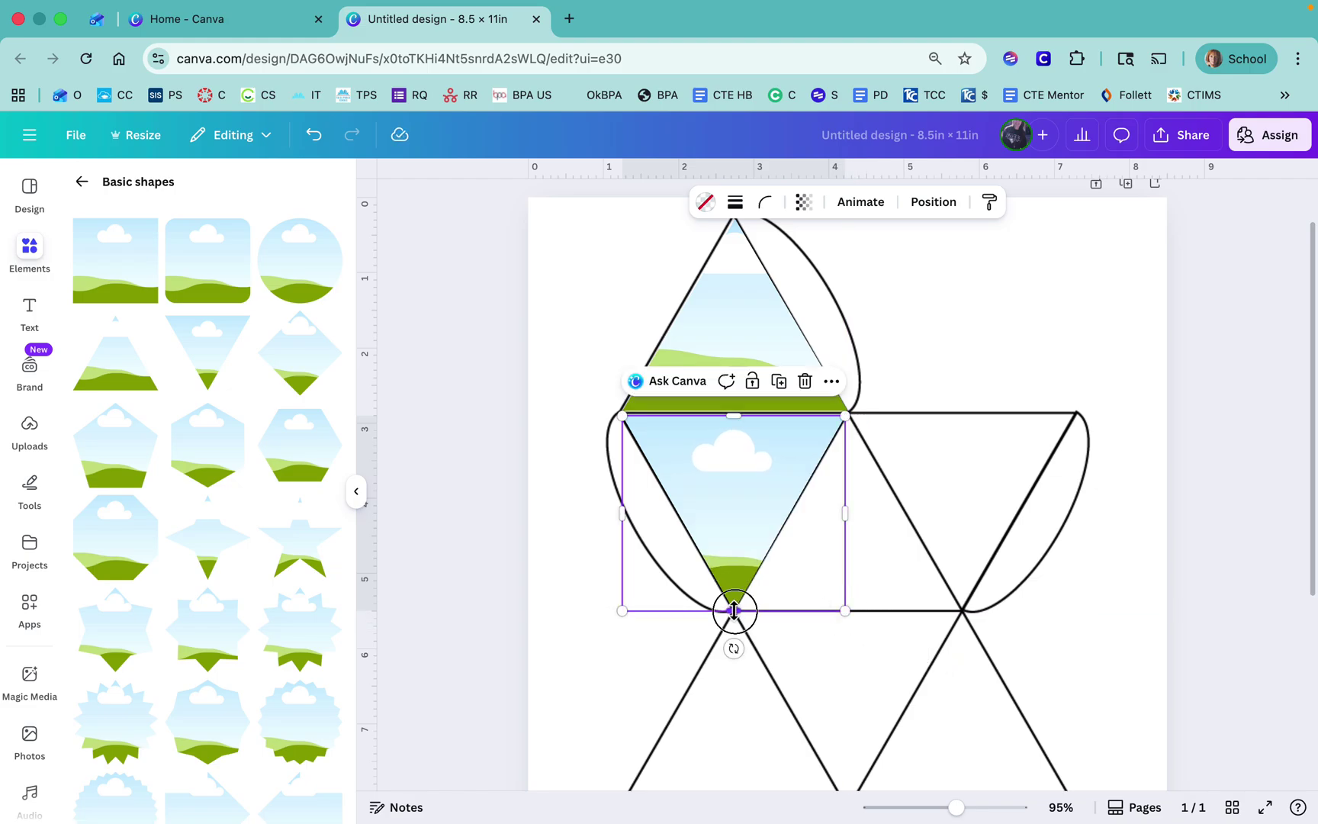
drag(734, 610, 734, 608)
click(925, 534)
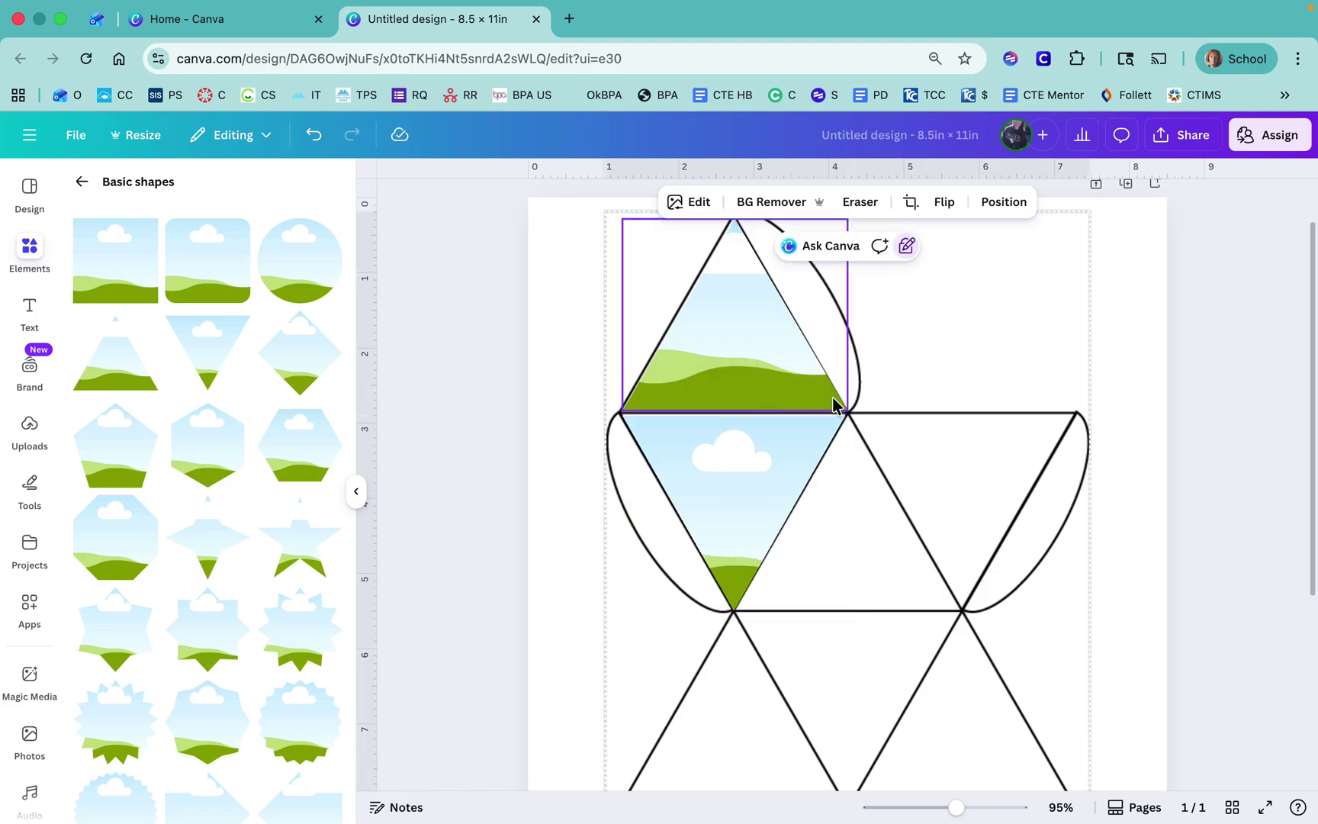
Step: Duplicate the inverted triangle frame twice, placing the copies in the second row's right inverted triangle and the third row's middle inverted triangle
click(757, 502)
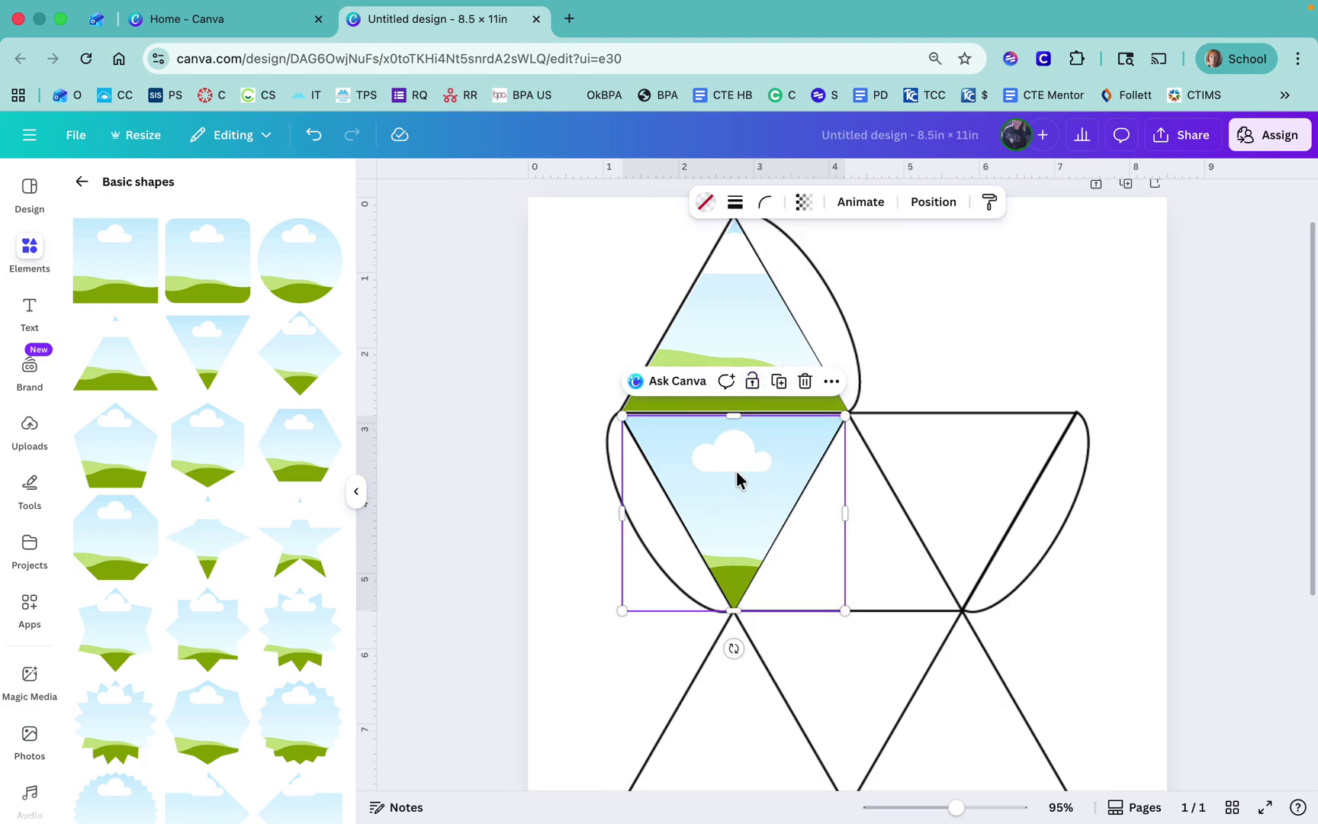
scroll(724, 485, down, 3)
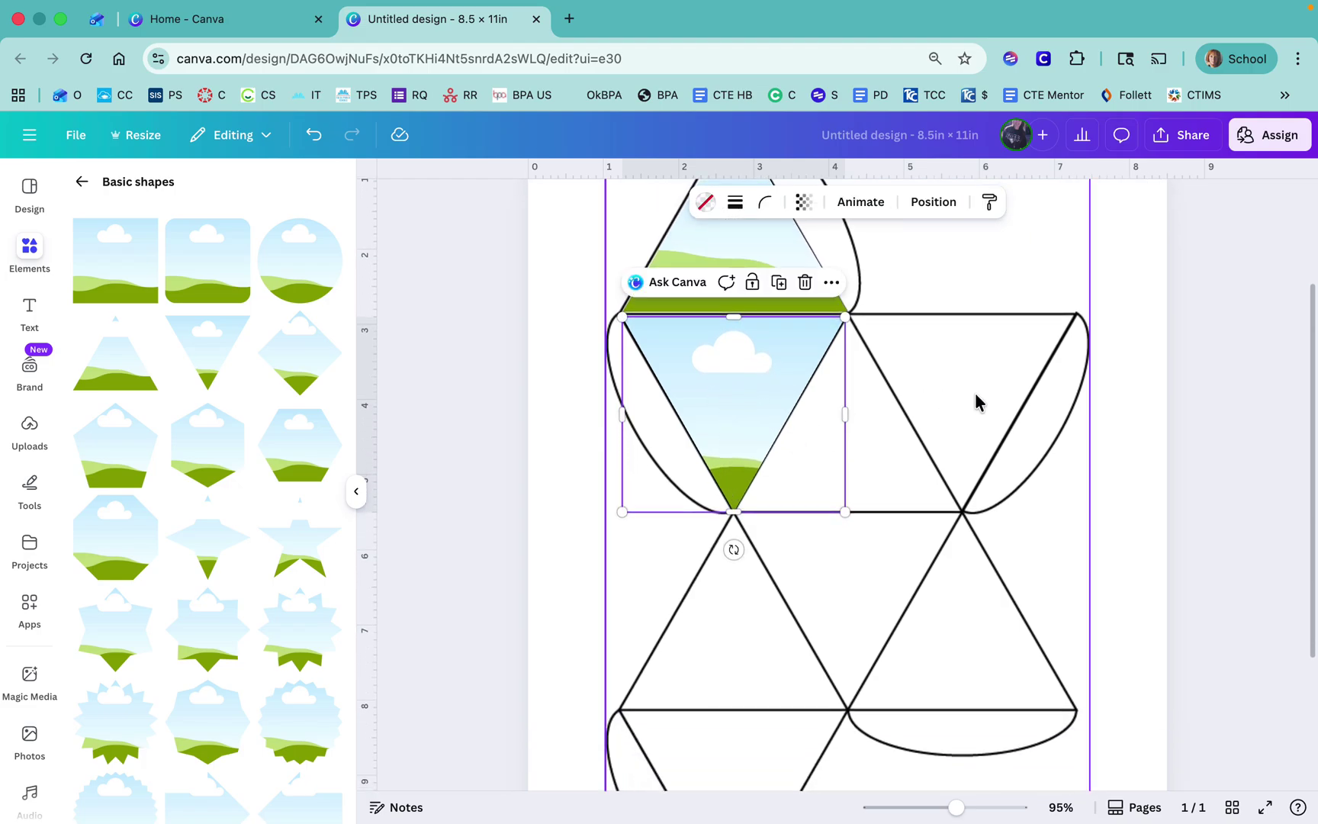
scroll(847, 610, down, 4)
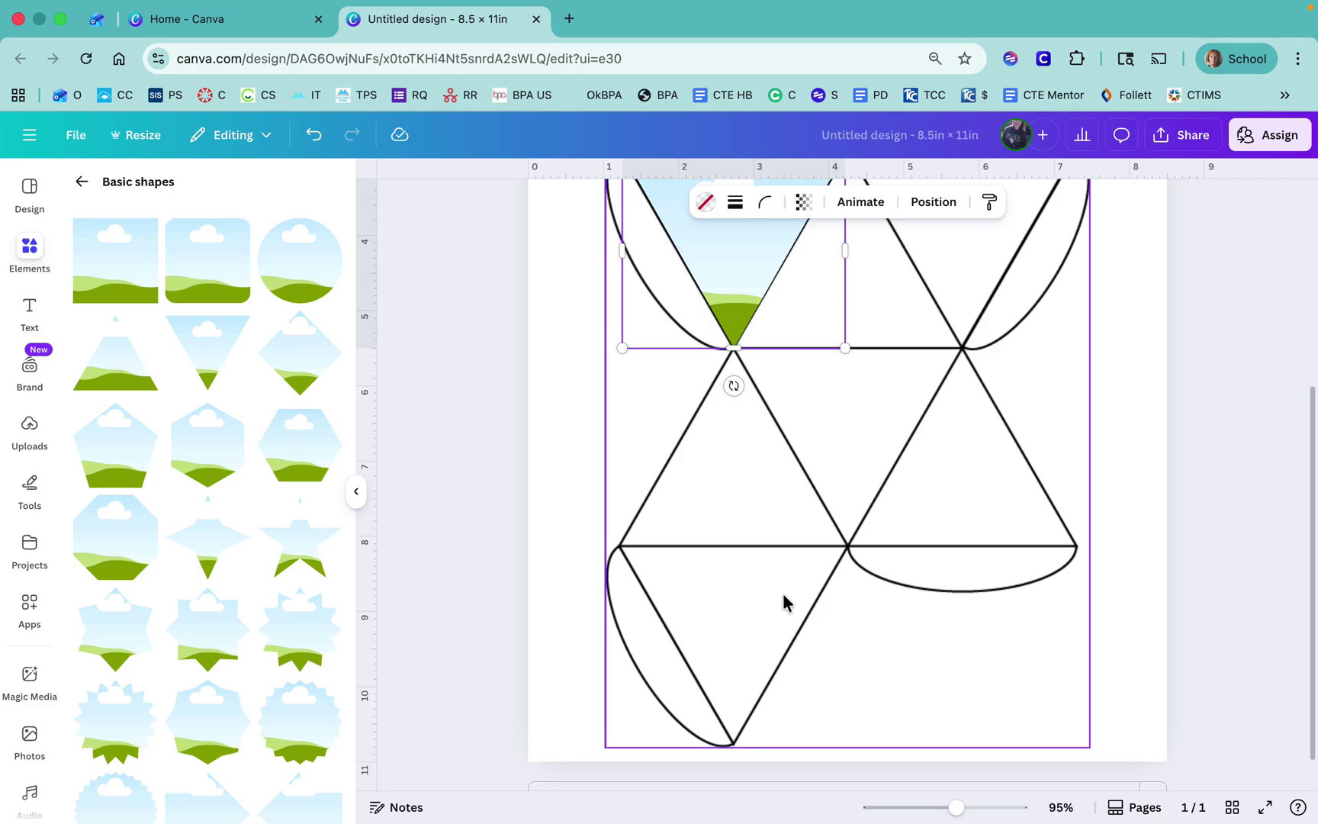
scroll(786, 603, up, 3)
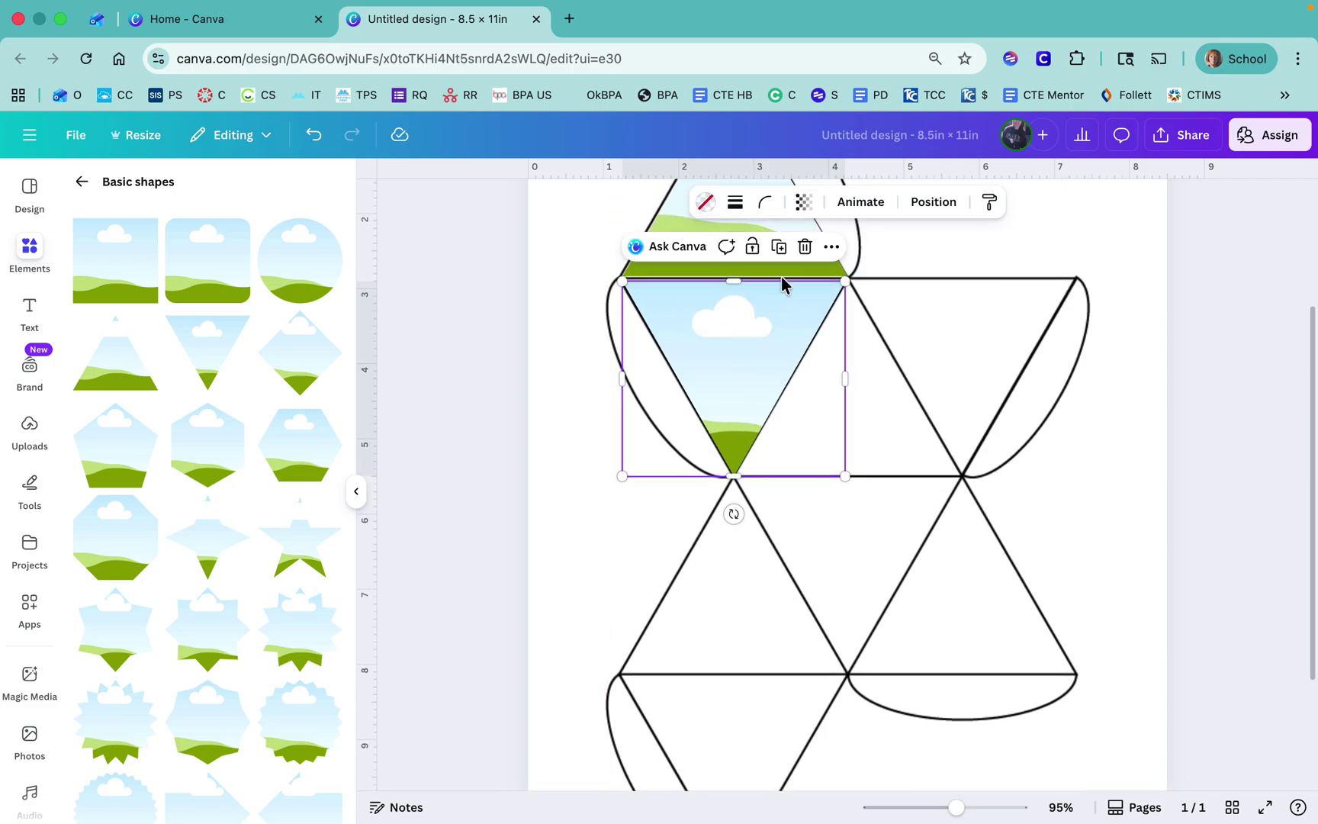
click(778, 247)
drag(762, 338, 980, 319)
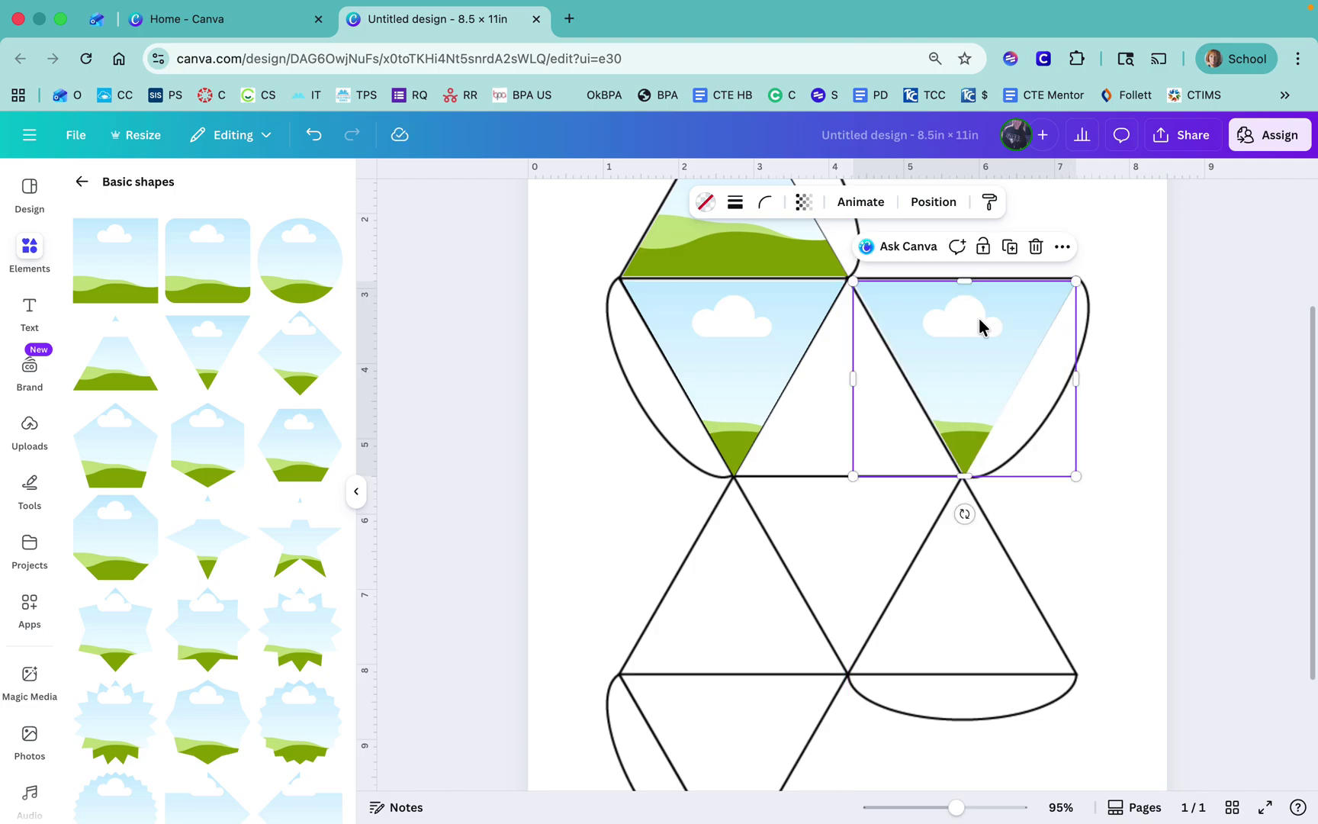
click(1007, 249)
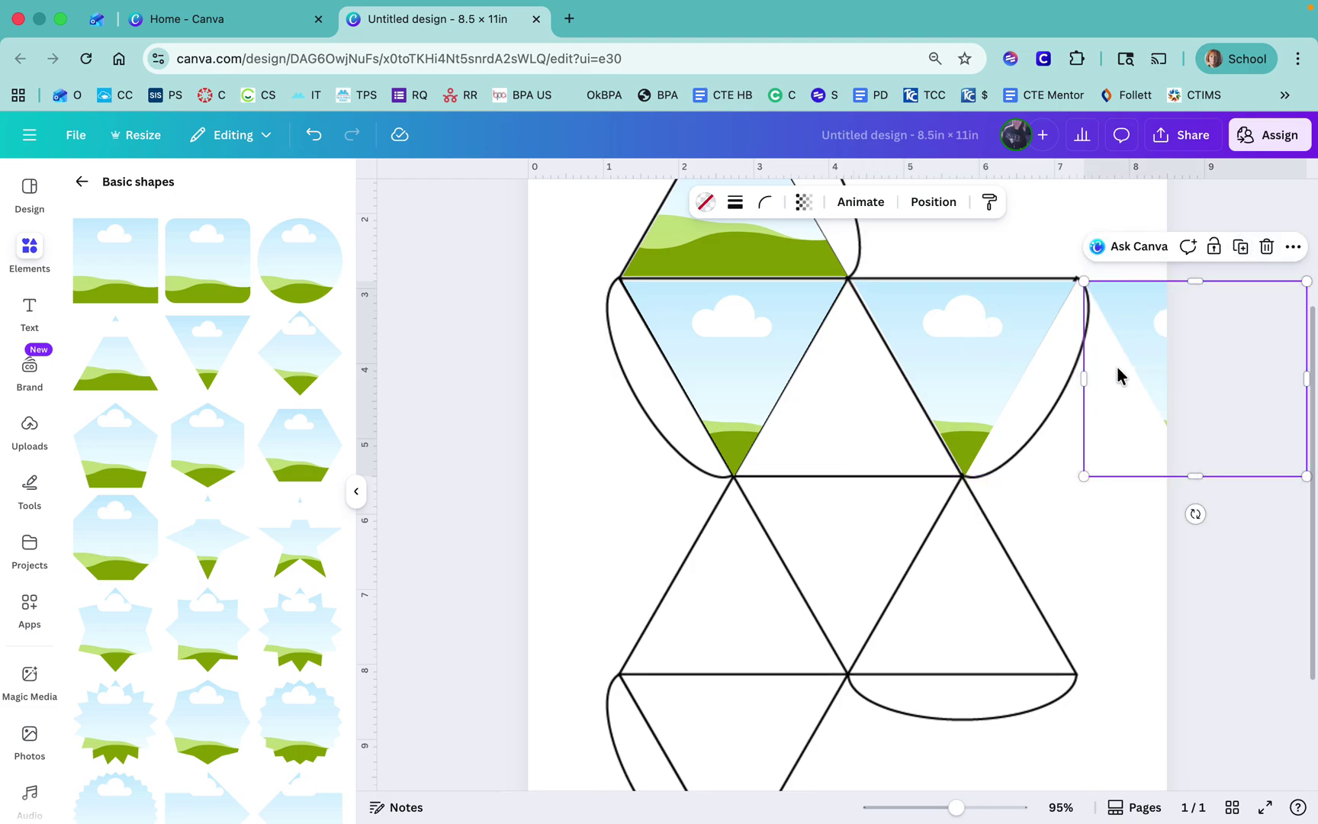
drag(1139, 347, 795, 533)
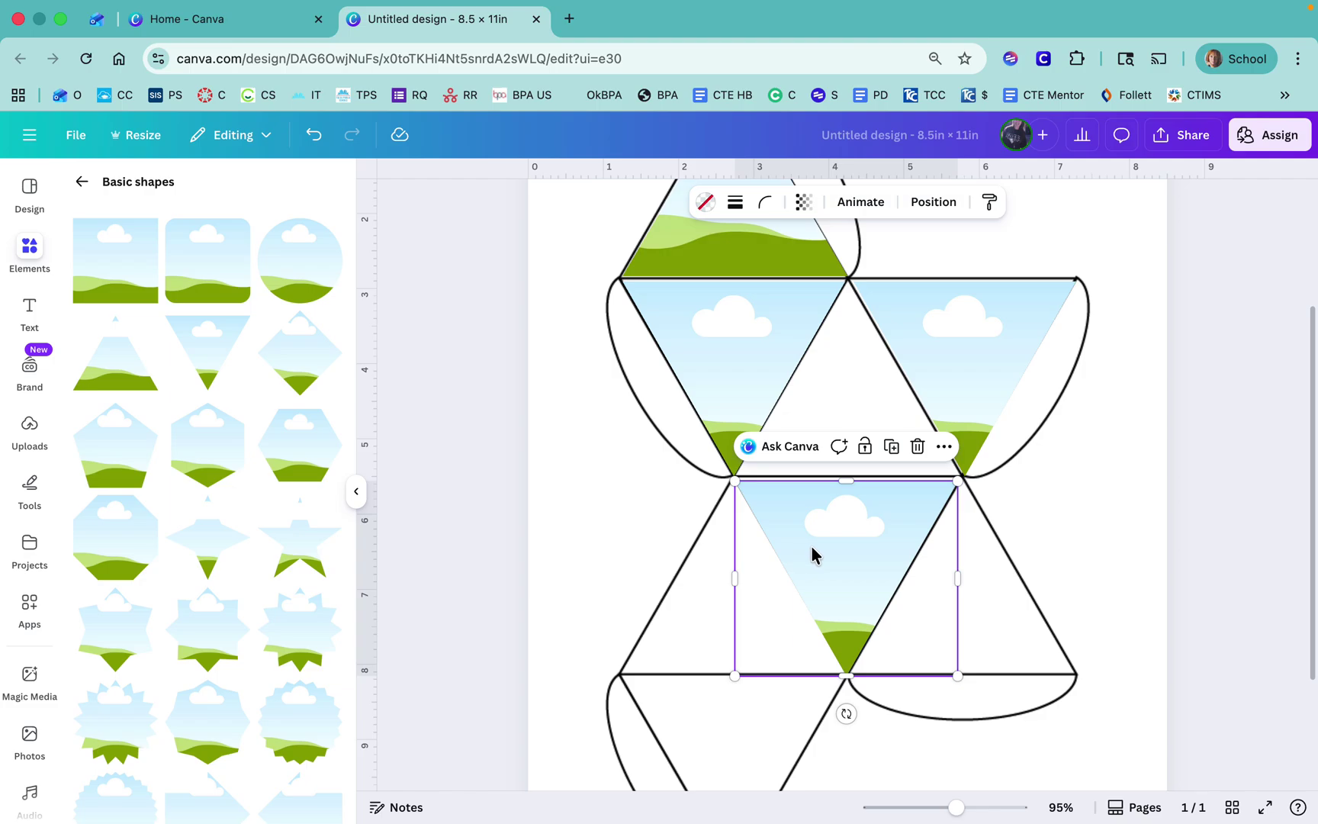
Step: Duplicate the third row's inverted frame and align the copy with the net's lowest triangle
scroll(736, 362, up, 3)
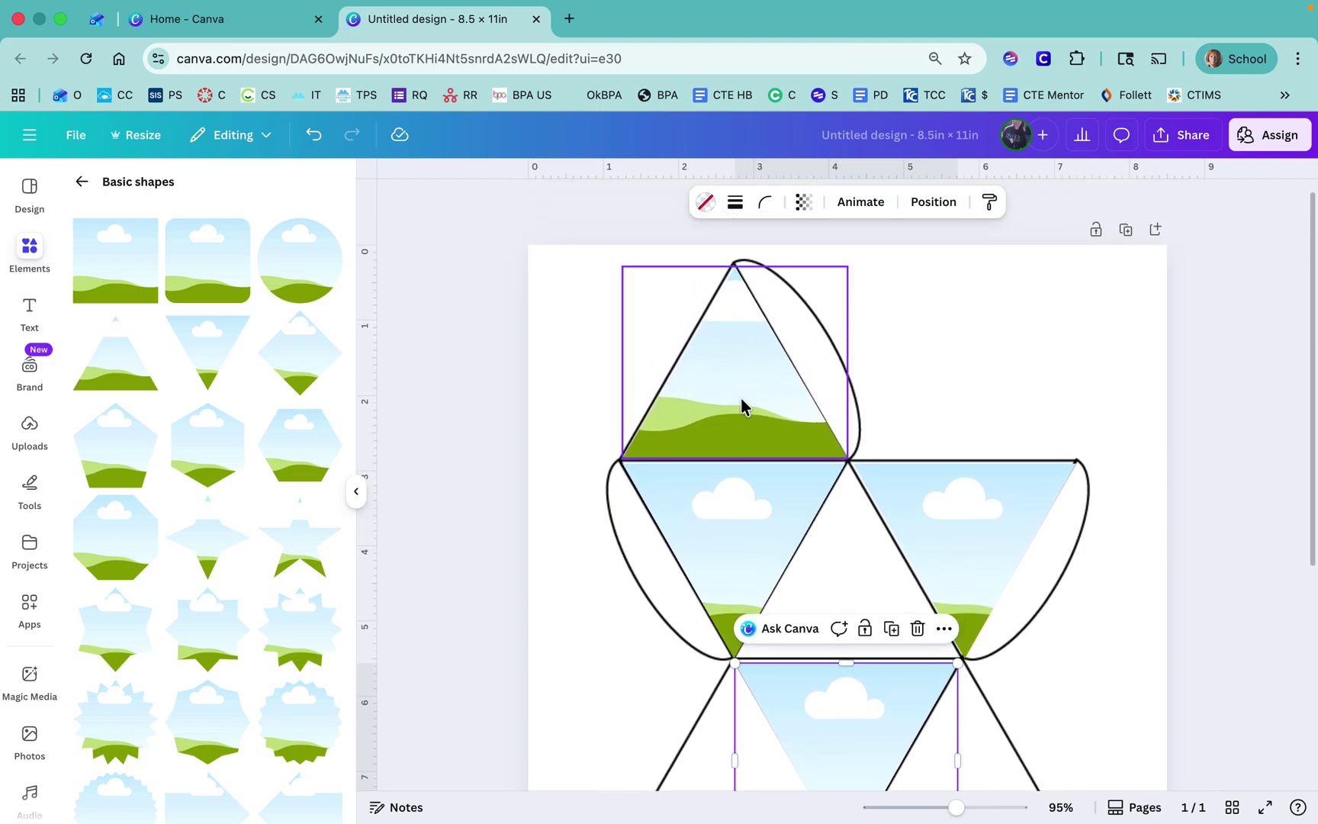
scroll(732, 344, down, 2)
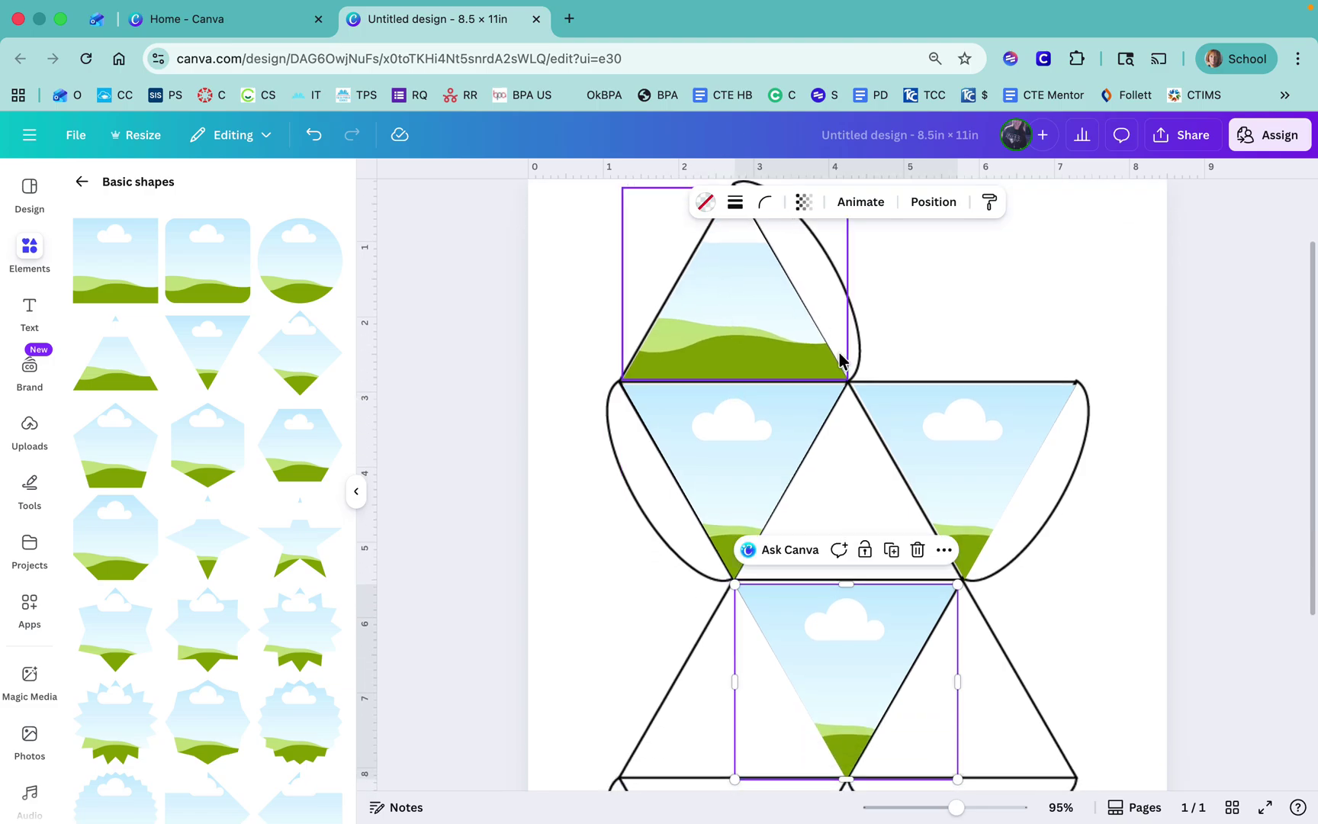
scroll(731, 467, down, 5)
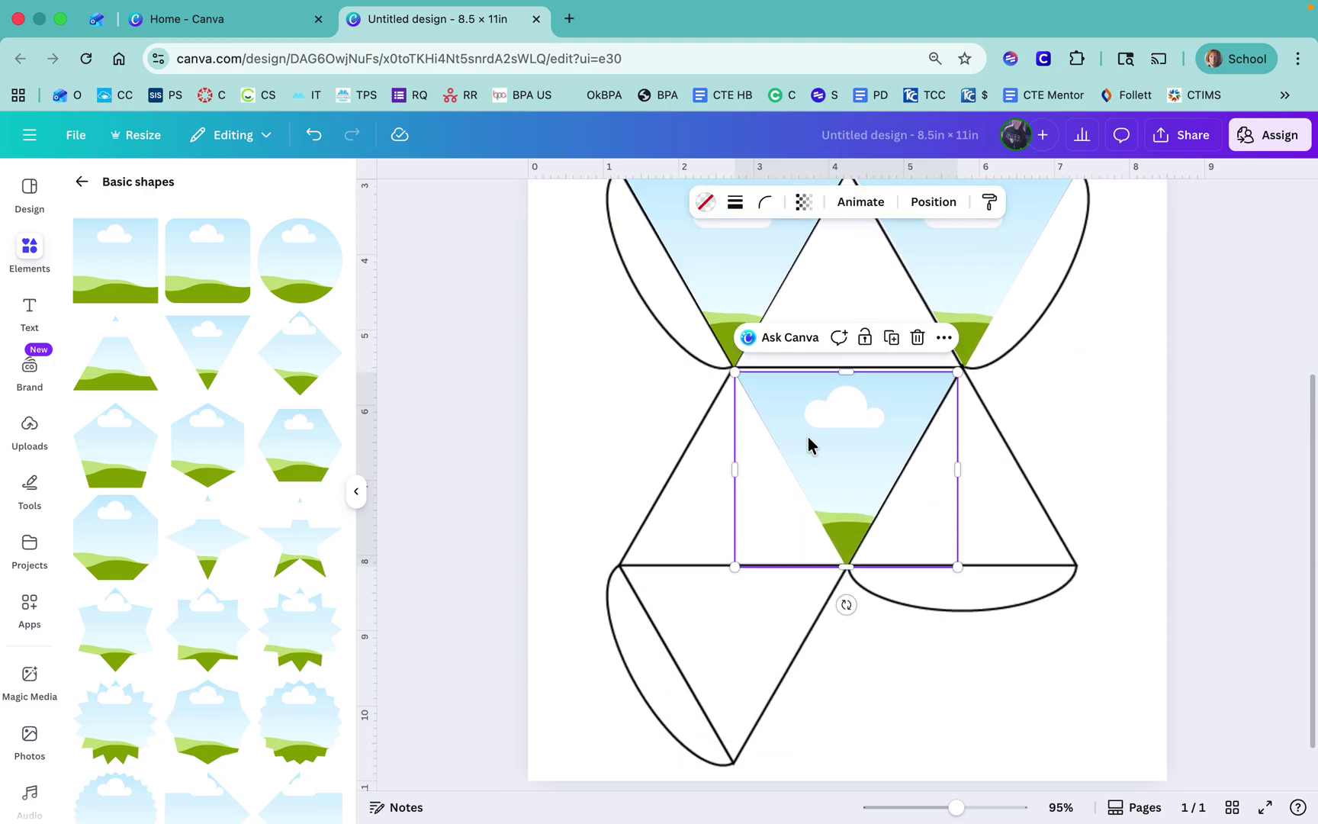
click(891, 337)
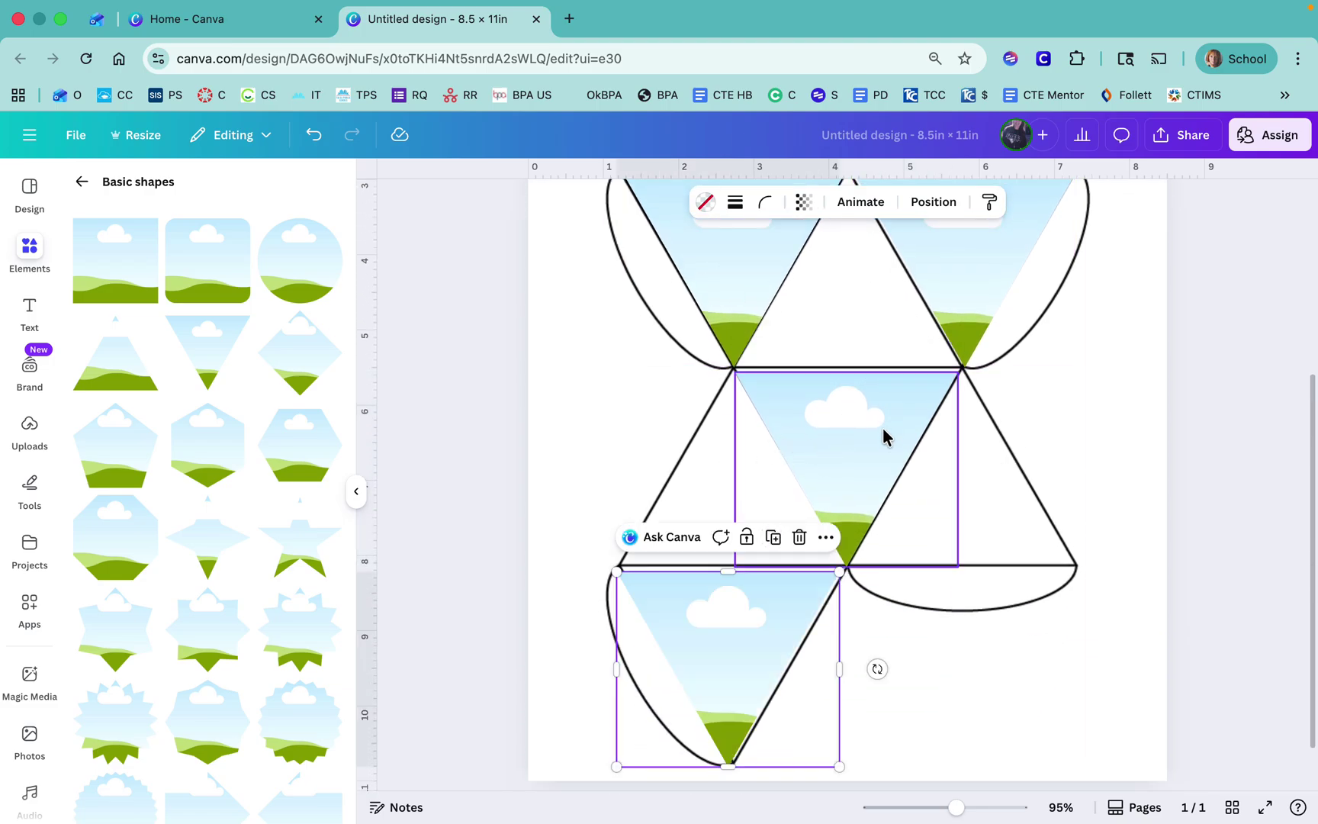
right_click(762, 610)
mouse_move(721, 609)
mouse_down()
mouse_move(710, 618)
mouse_move(715, 606)
mouse_up()
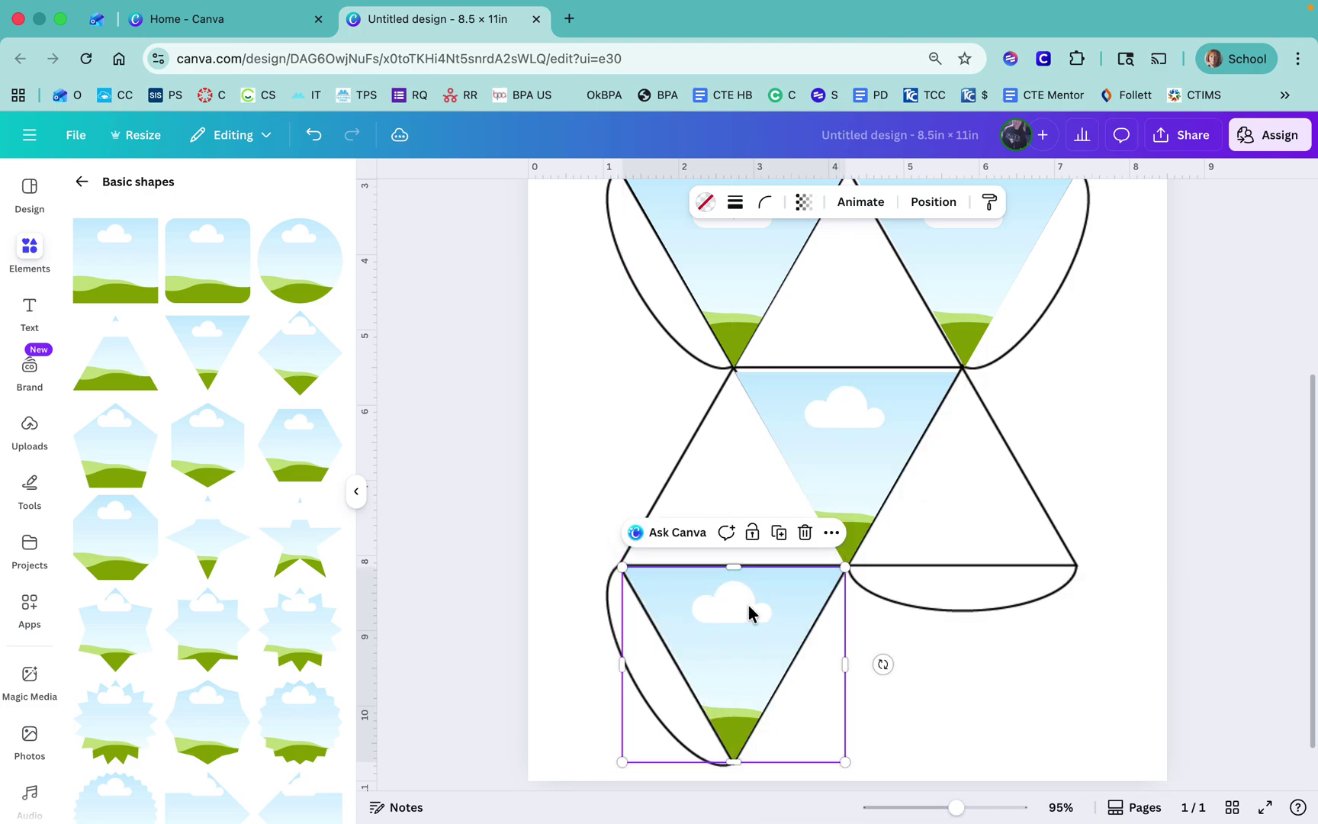
Step: Duplicate the uppermost upright triangle frame and fit the copy into the second row's middle triangle
scroll(670, 619, up, 3)
scroll(680, 532, up, 2)
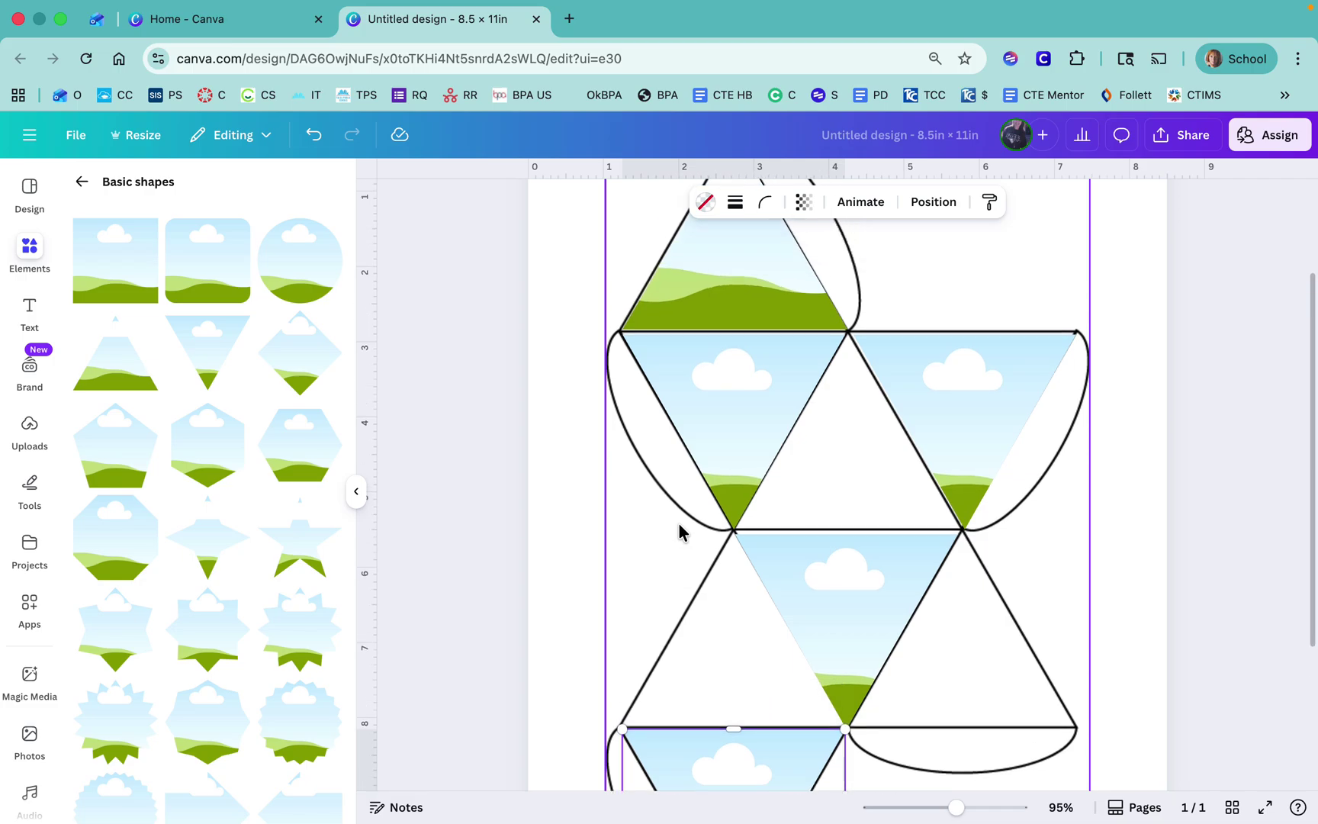
click(747, 306)
click(781, 367)
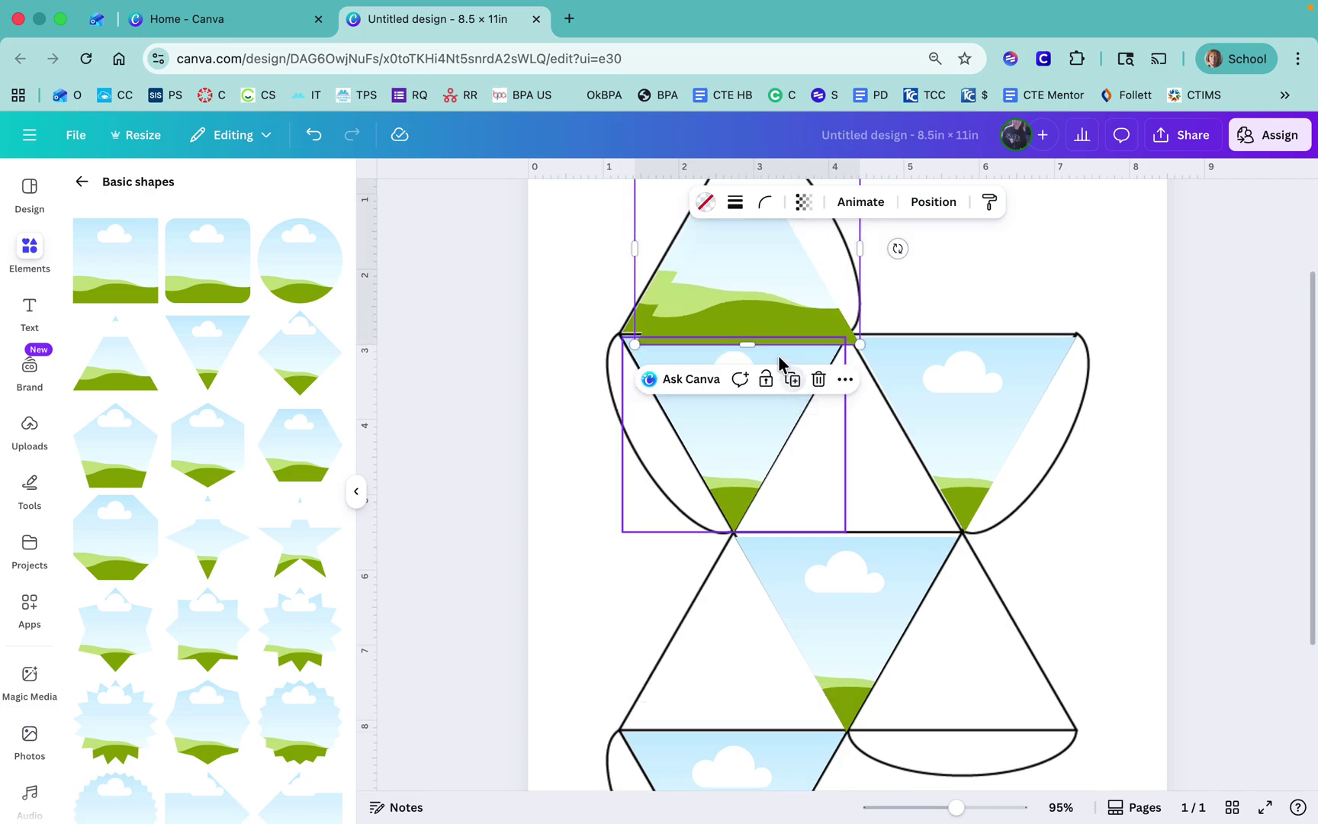
drag(759, 295, 850, 472)
Step: Duplicate the second row's upright frame and fit the copy into the third row's right triangle
scroll(850, 480, down, 3)
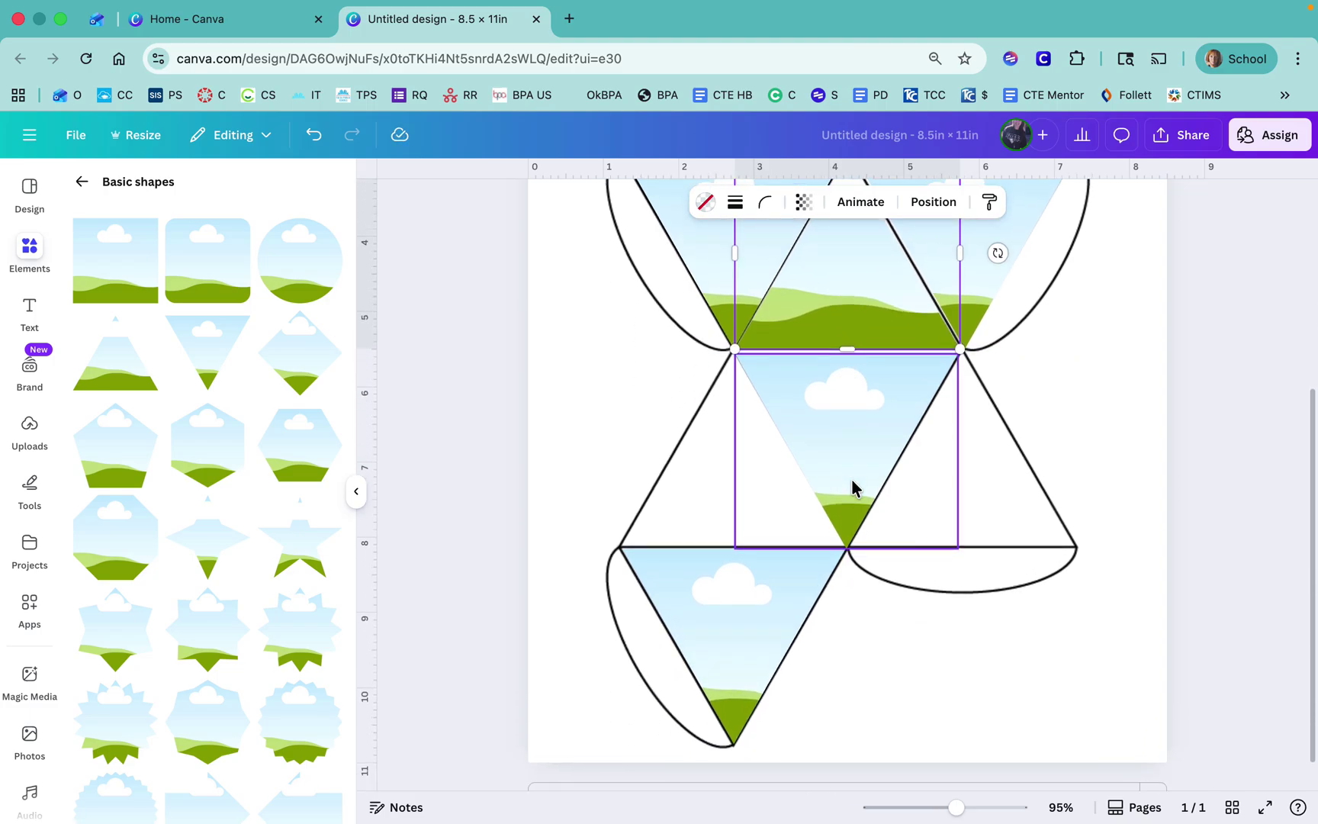
scroll(853, 488, up, 2)
click(873, 324)
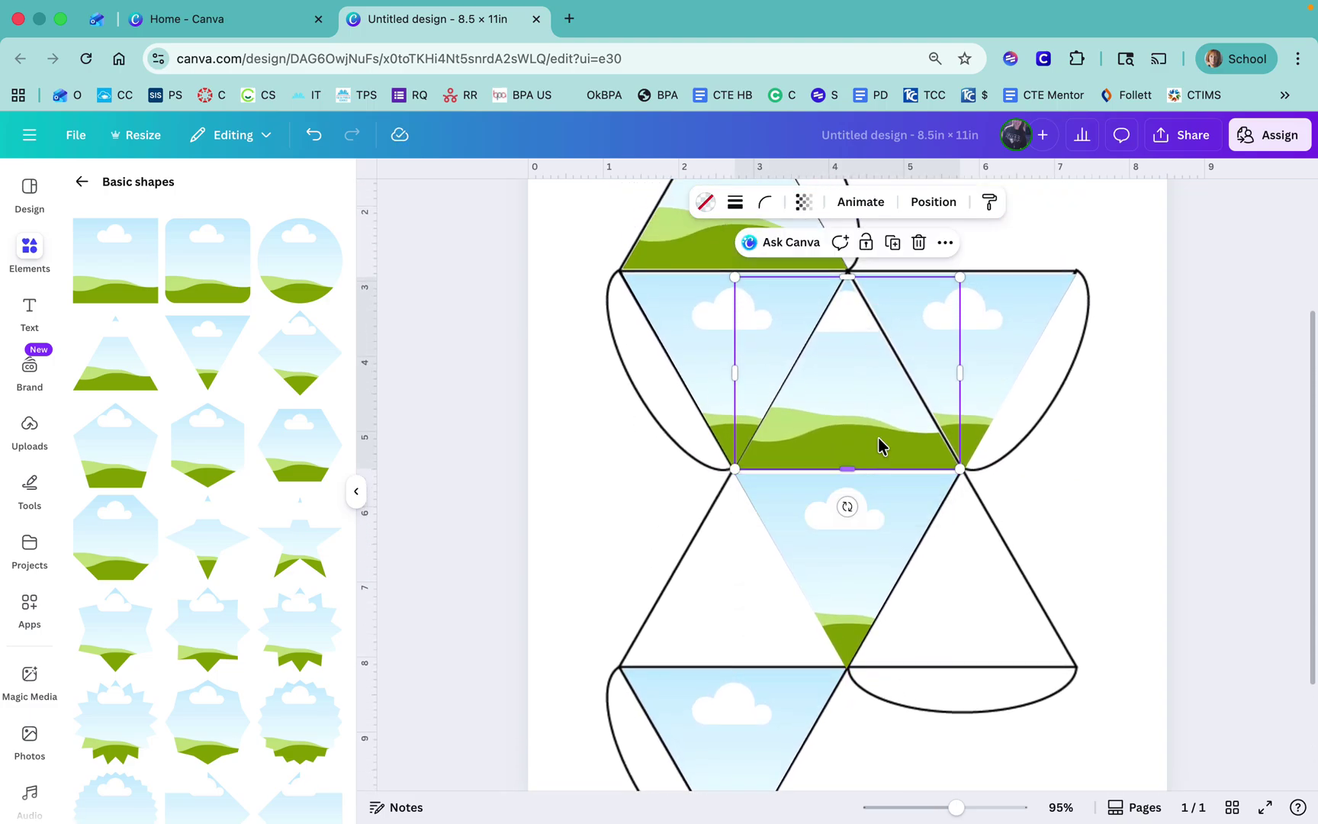
click(893, 242)
drag(944, 531, 948, 530)
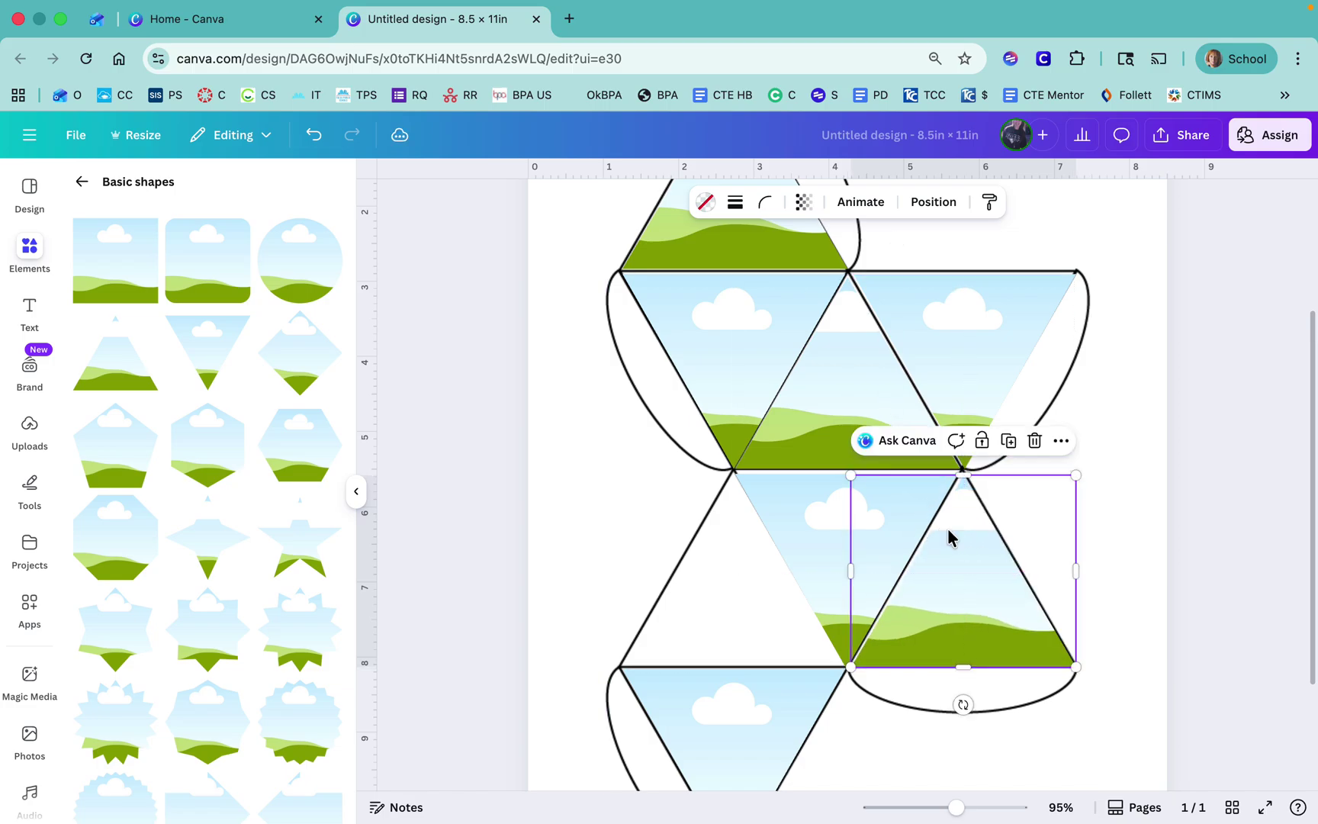
Step: Duplicate the third row's right upright frame and place the copy in that row's left triangle
scroll(1175, 657, down, 3)
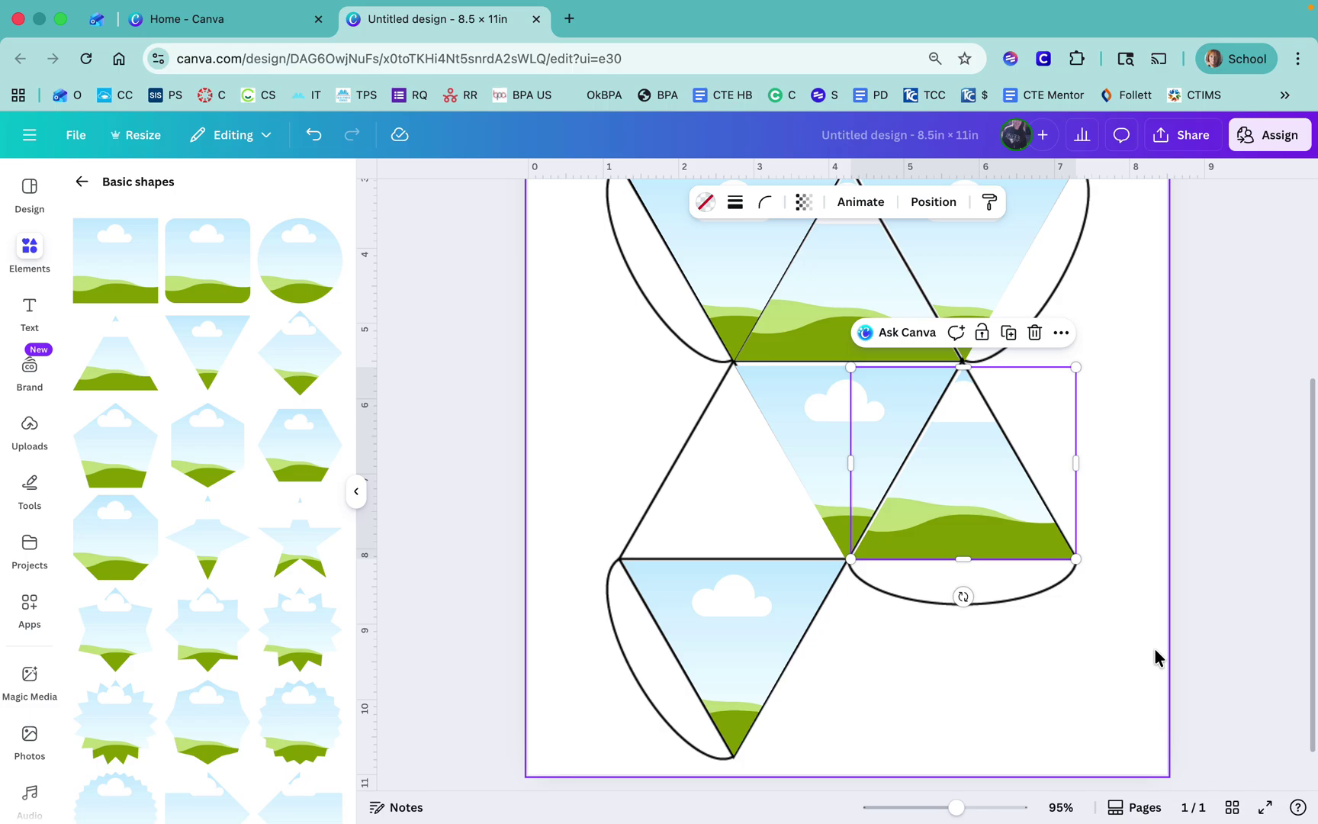
click(1010, 333)
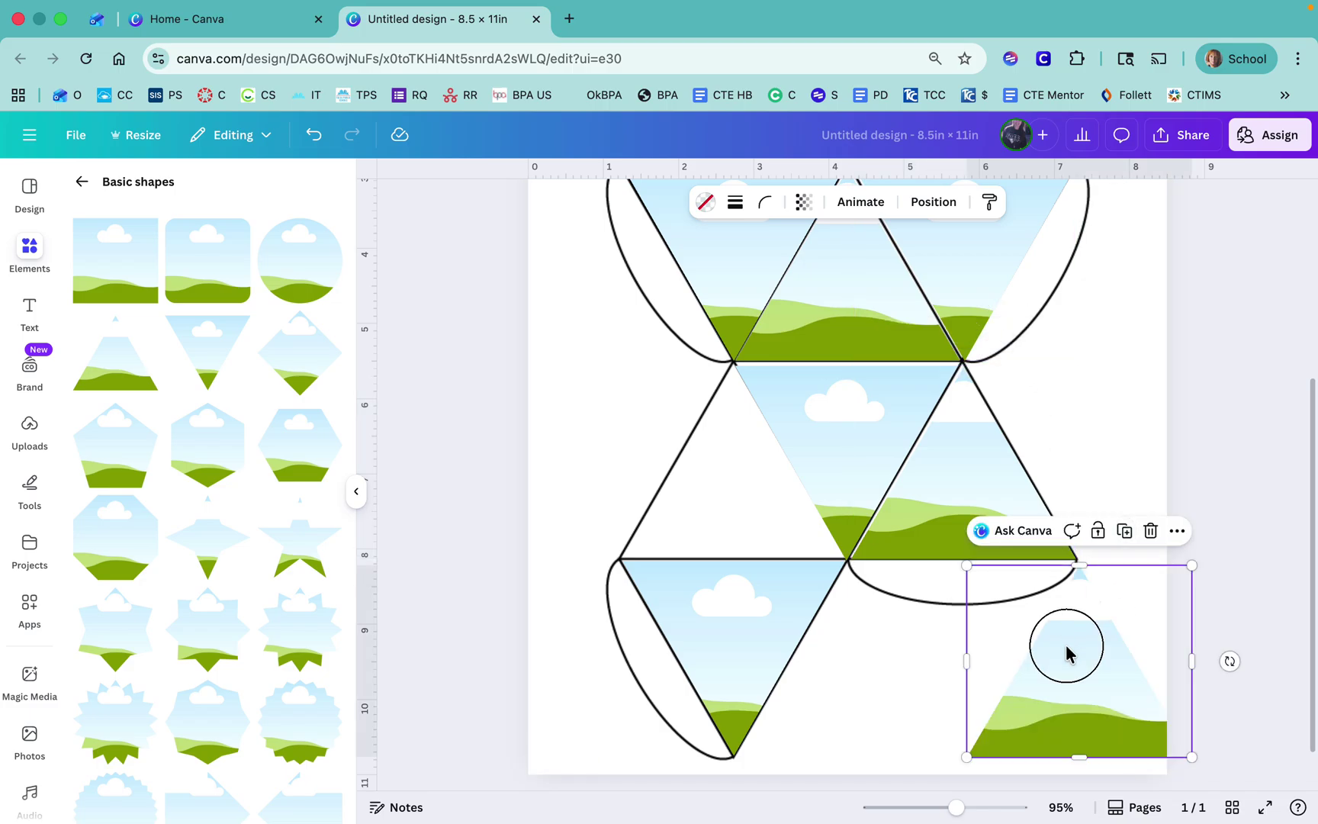
drag(1068, 653, 720, 450)
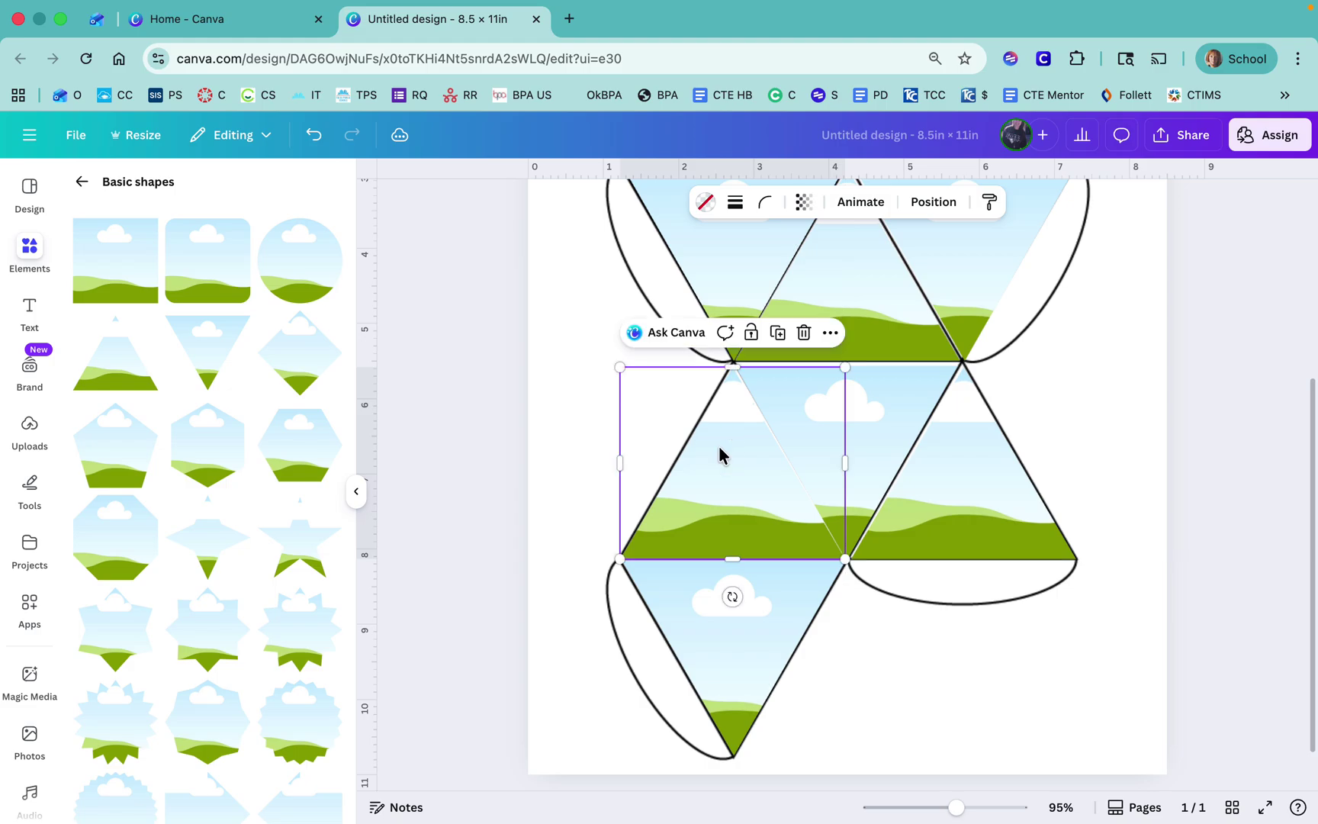
Step: Nudge the third row's middle and left frames until they line up with the net's outline
scroll(860, 544, up, 2)
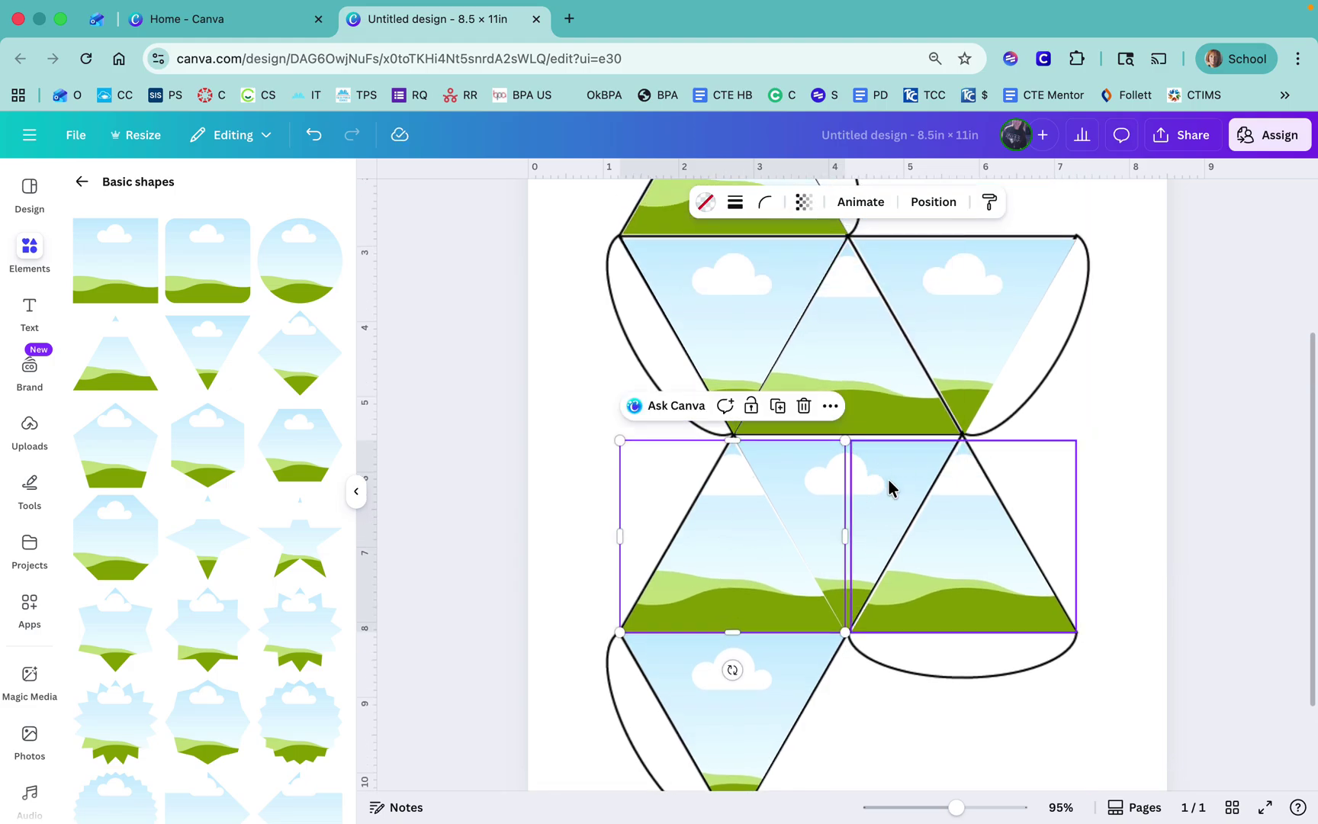
click(560, 452)
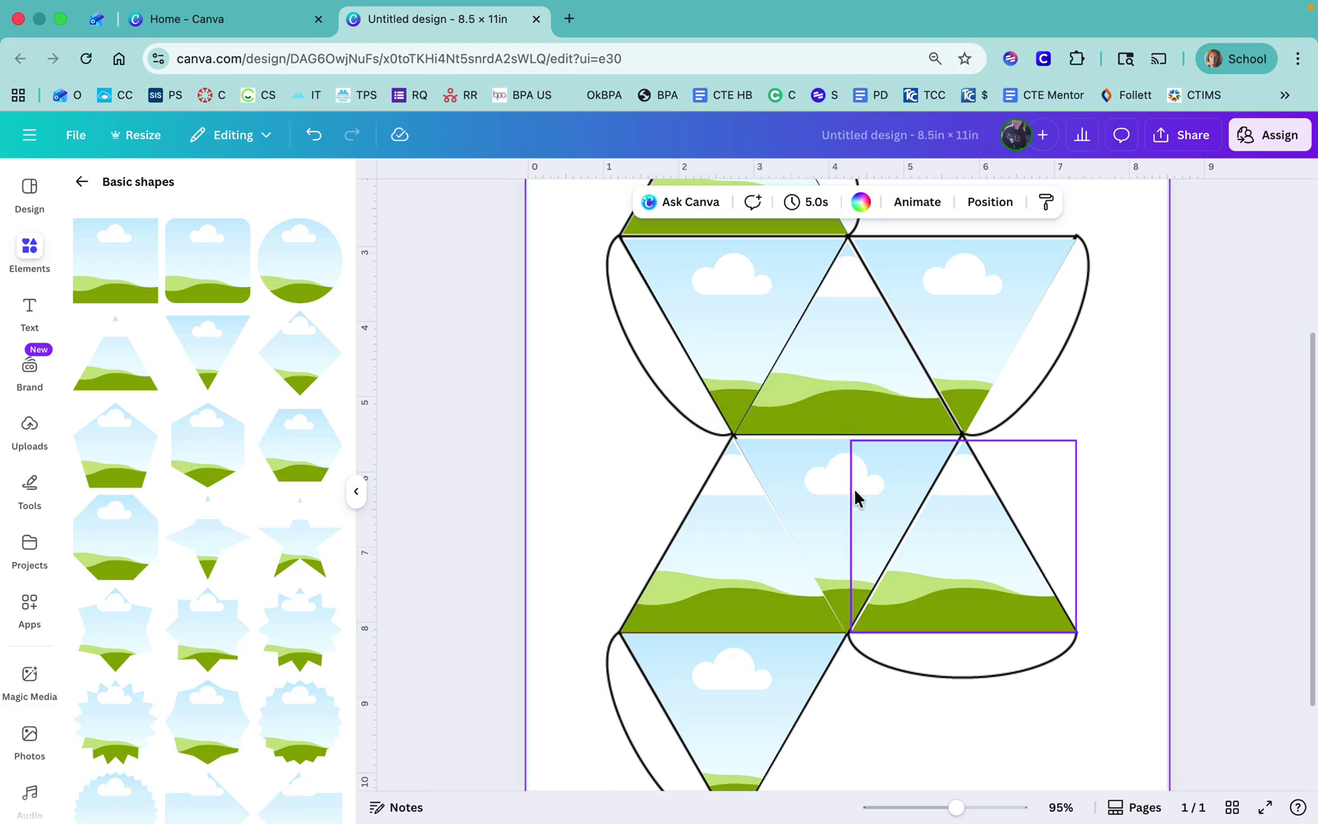
drag(714, 558, 828, 516)
drag(706, 559, 740, 550)
click(521, 521)
Step: Fill the second row's middle upright frame with the uploaded Capitol photo
scroll(654, 533, up, 2)
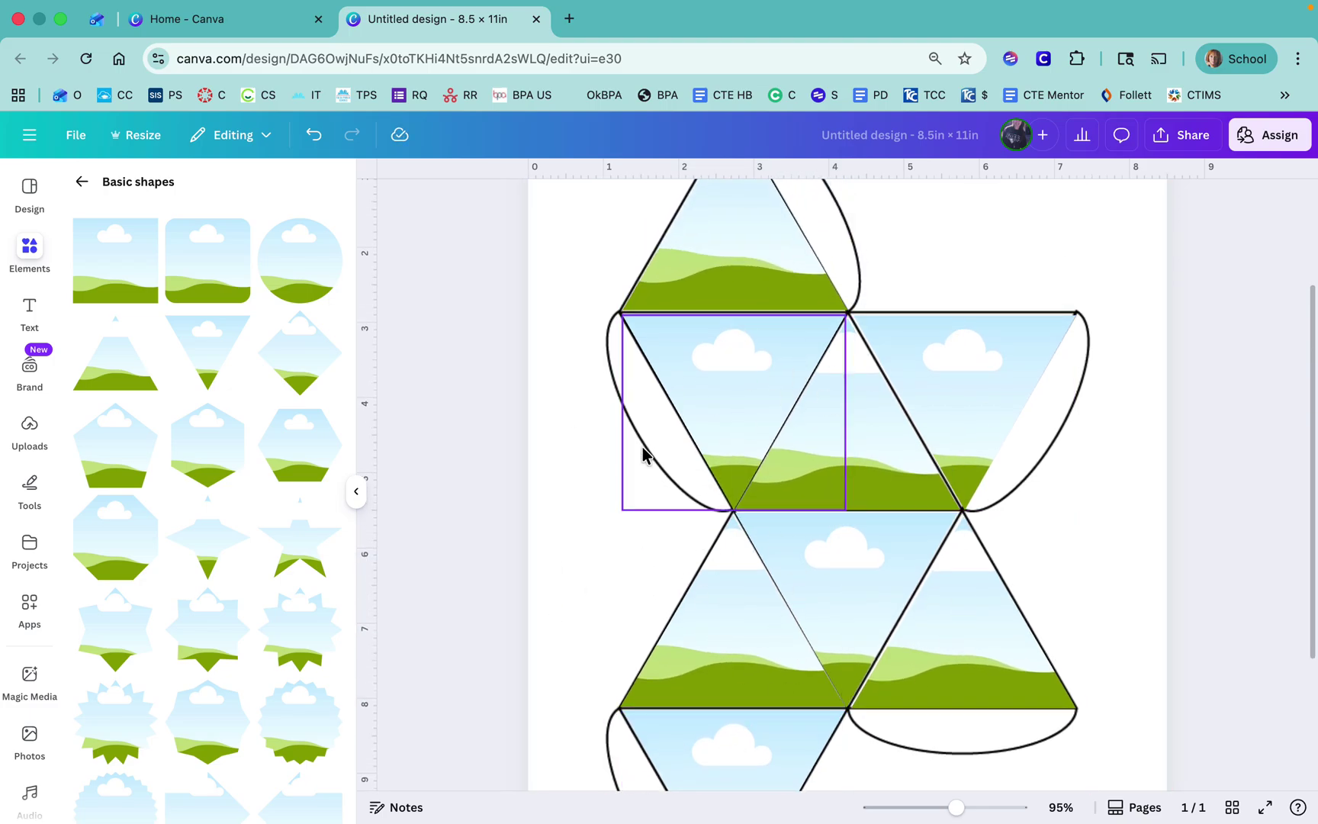
scroll(791, 486, up, 1)
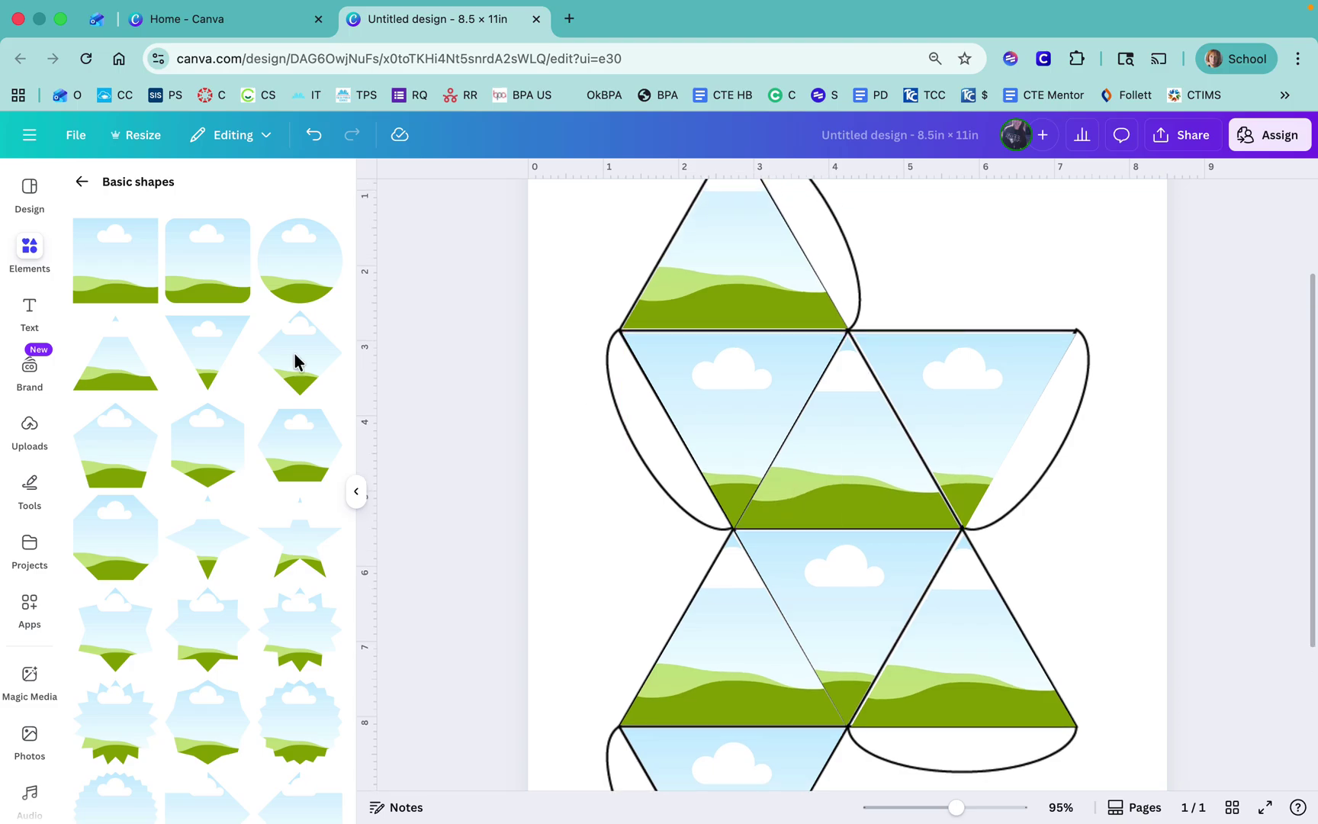
click(28, 427)
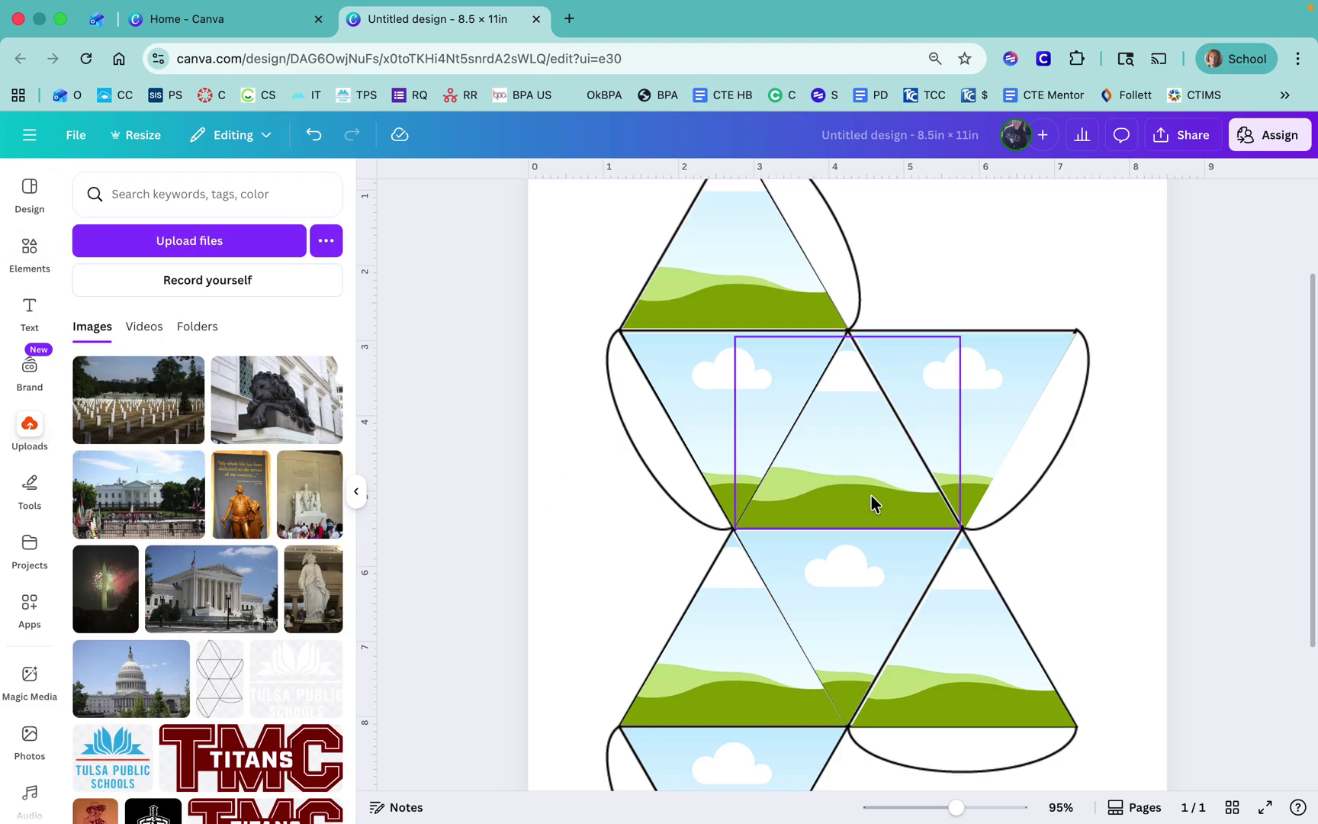
scroll(536, 487, down, 1)
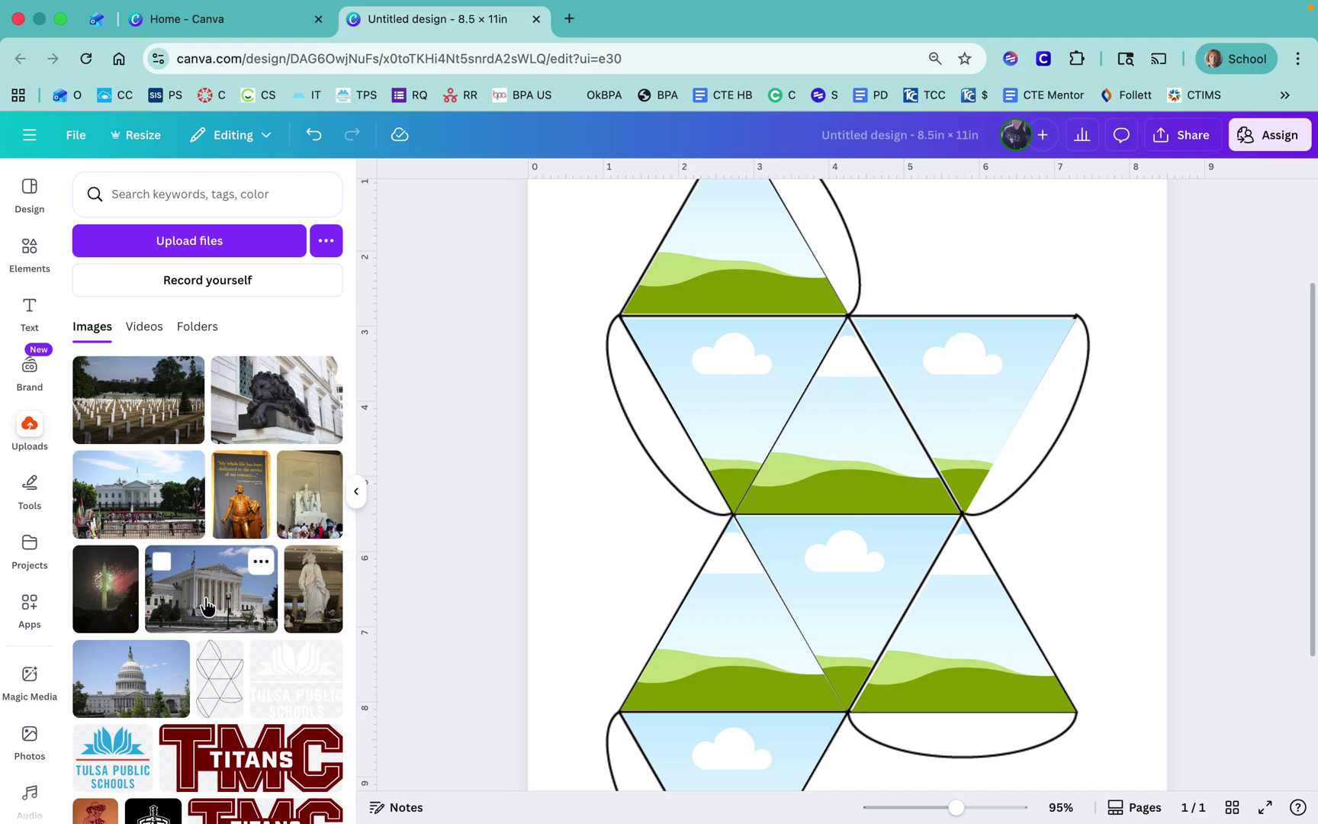
drag(126, 681, 798, 488)
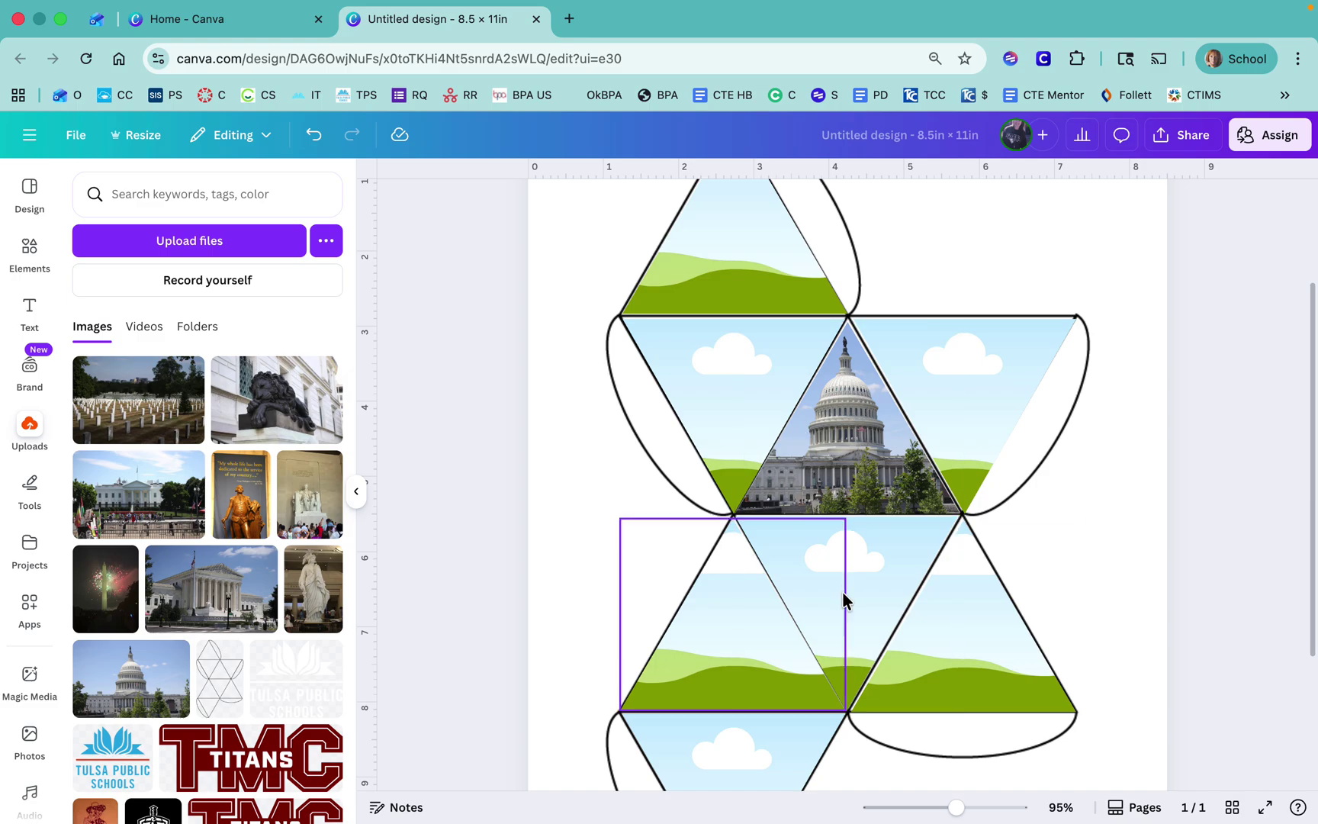
Step: Reposition the Capitol photo inside its triangle frame so the dome sits within the shape
click(854, 450)
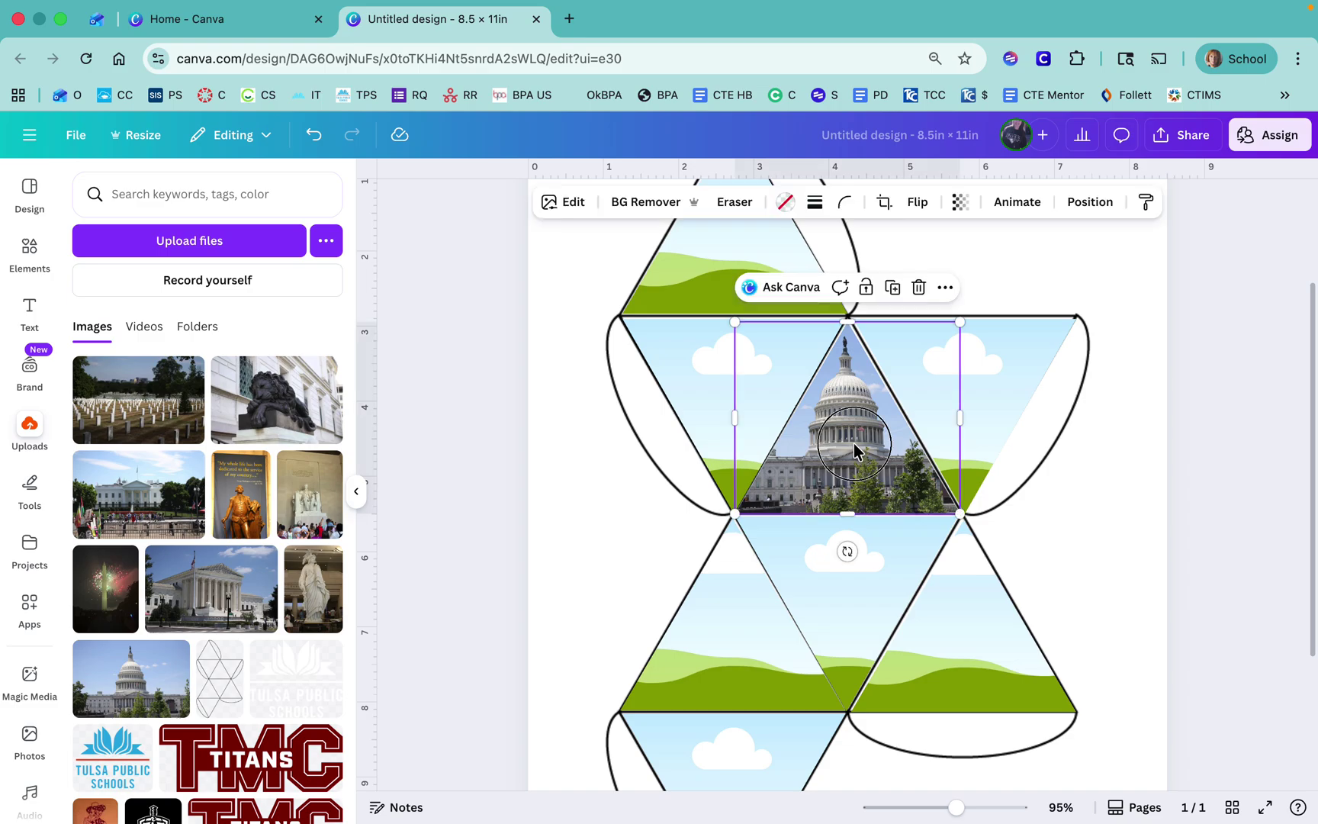
double_click(854, 443)
mouse_move(854, 443)
mouse_down()
mouse_move(879, 442)
mouse_move(818, 436)
mouse_move(865, 437)
mouse_move(851, 433)
mouse_up()
click(627, 529)
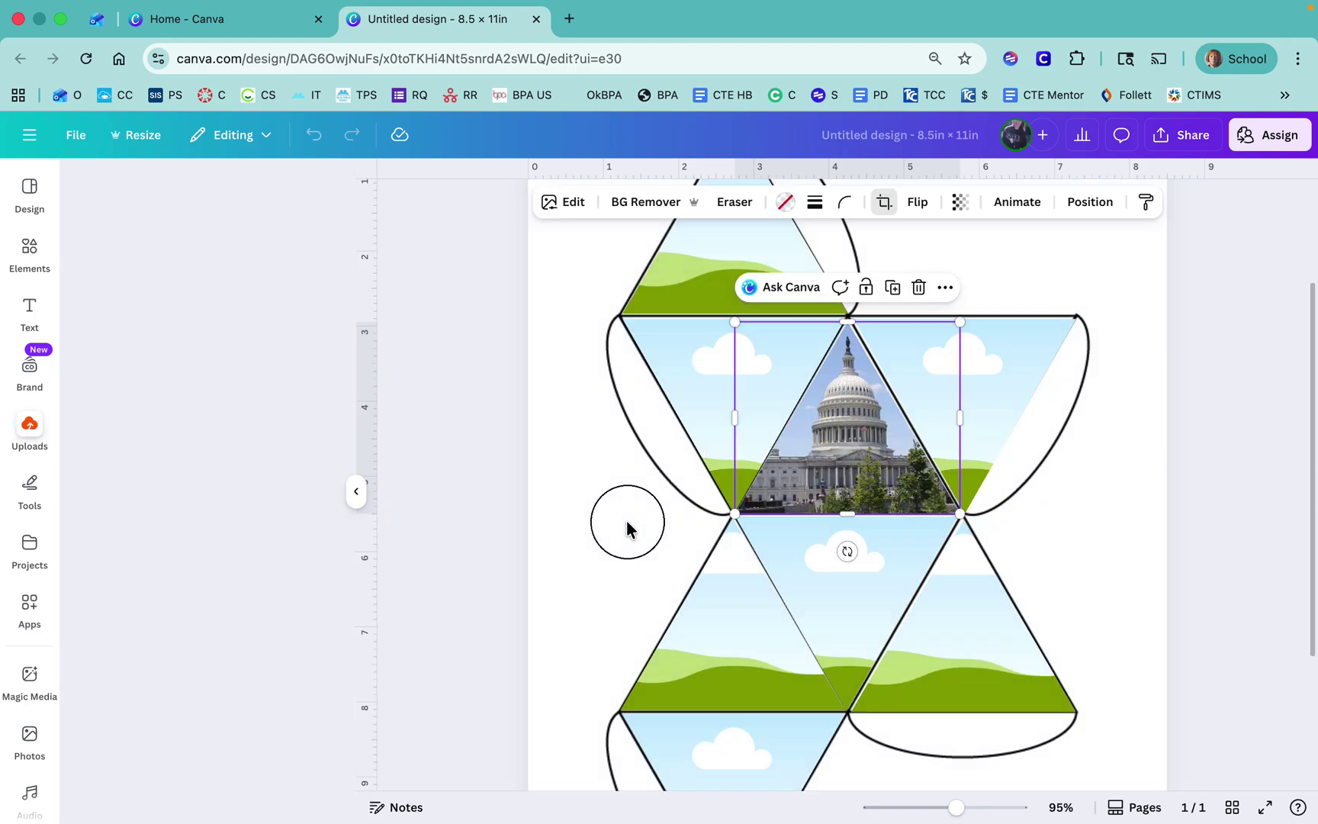
Step: Place the uploaded Capitol photo in the second row's left inverted frame
right_click(141, 668)
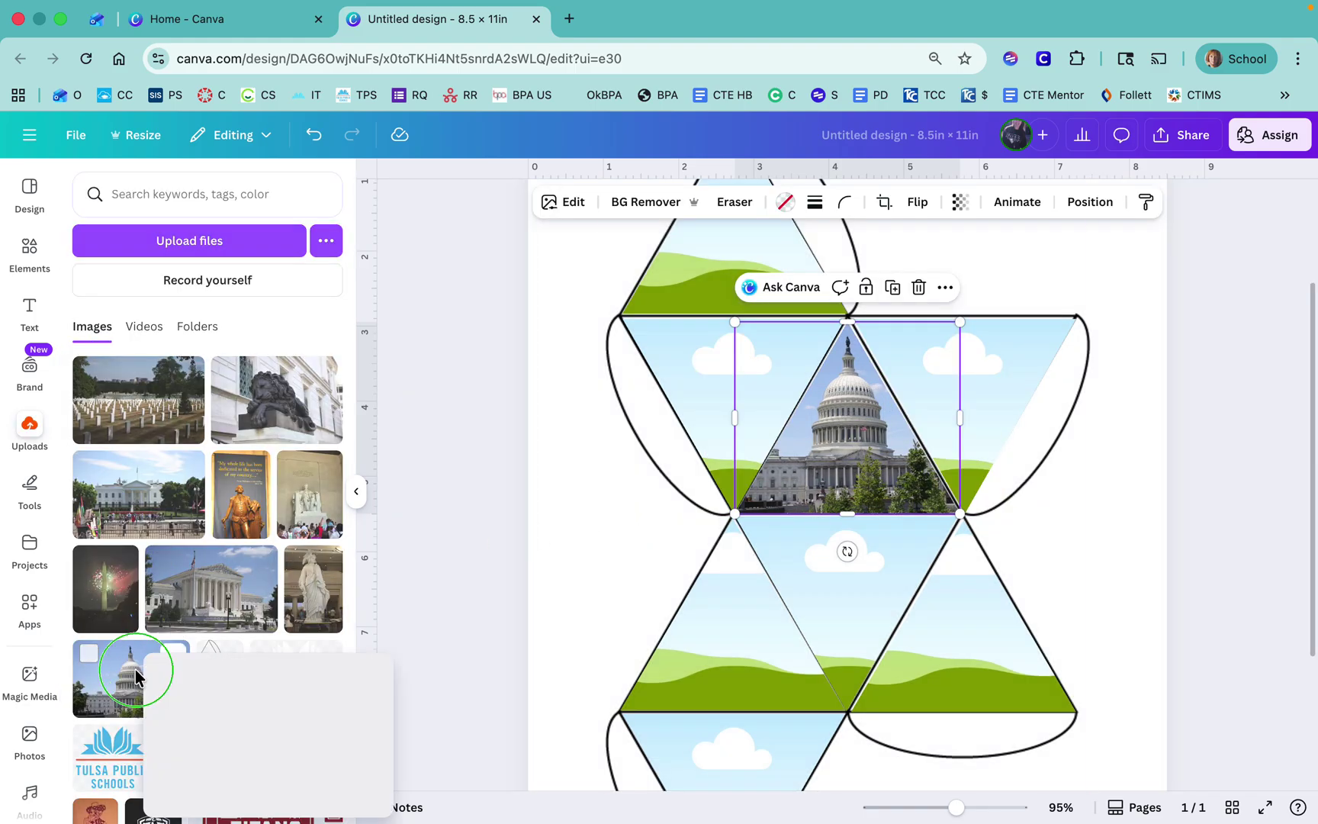
click(98, 682)
drag(114, 689, 725, 389)
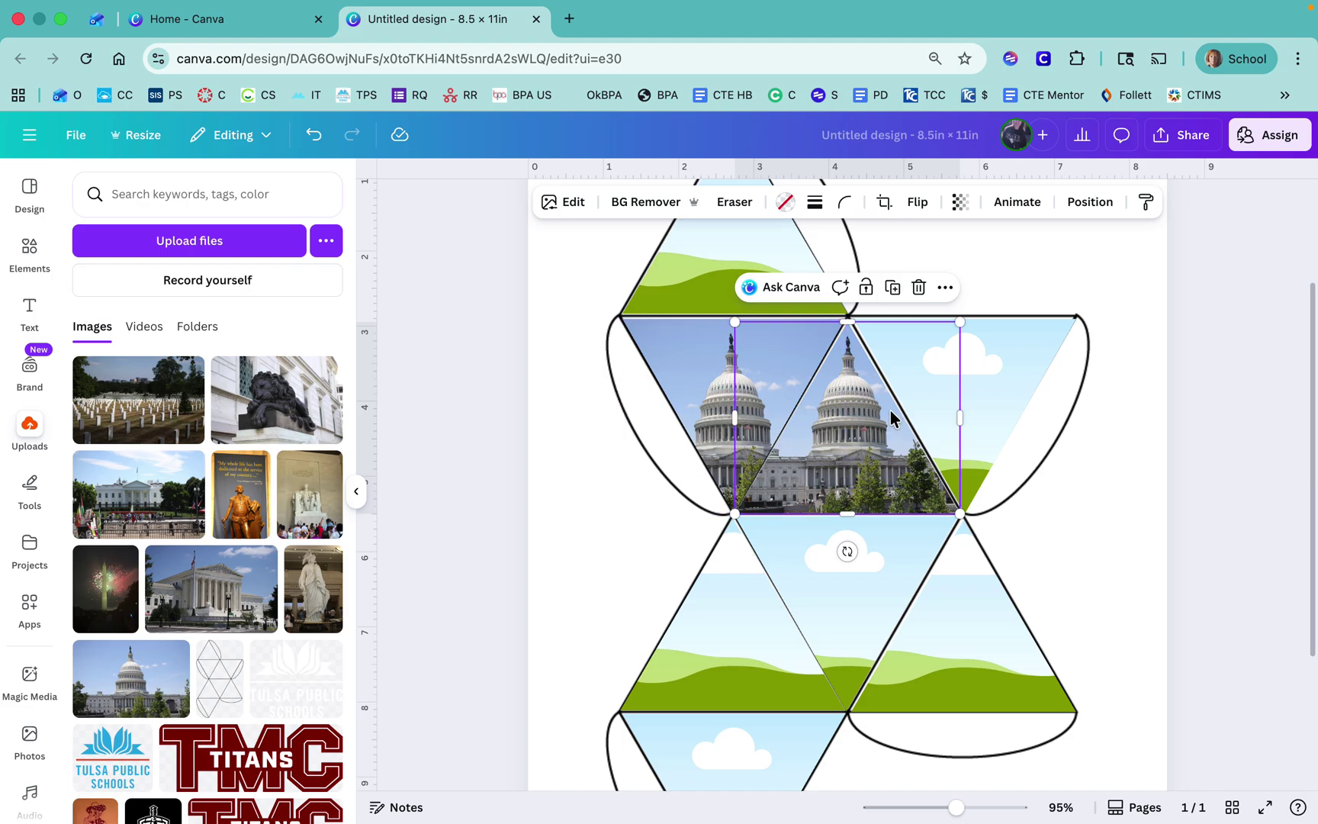
Step: Delete only the Capitol image from the second row's left inverted frame, keeping the frame
click(699, 384)
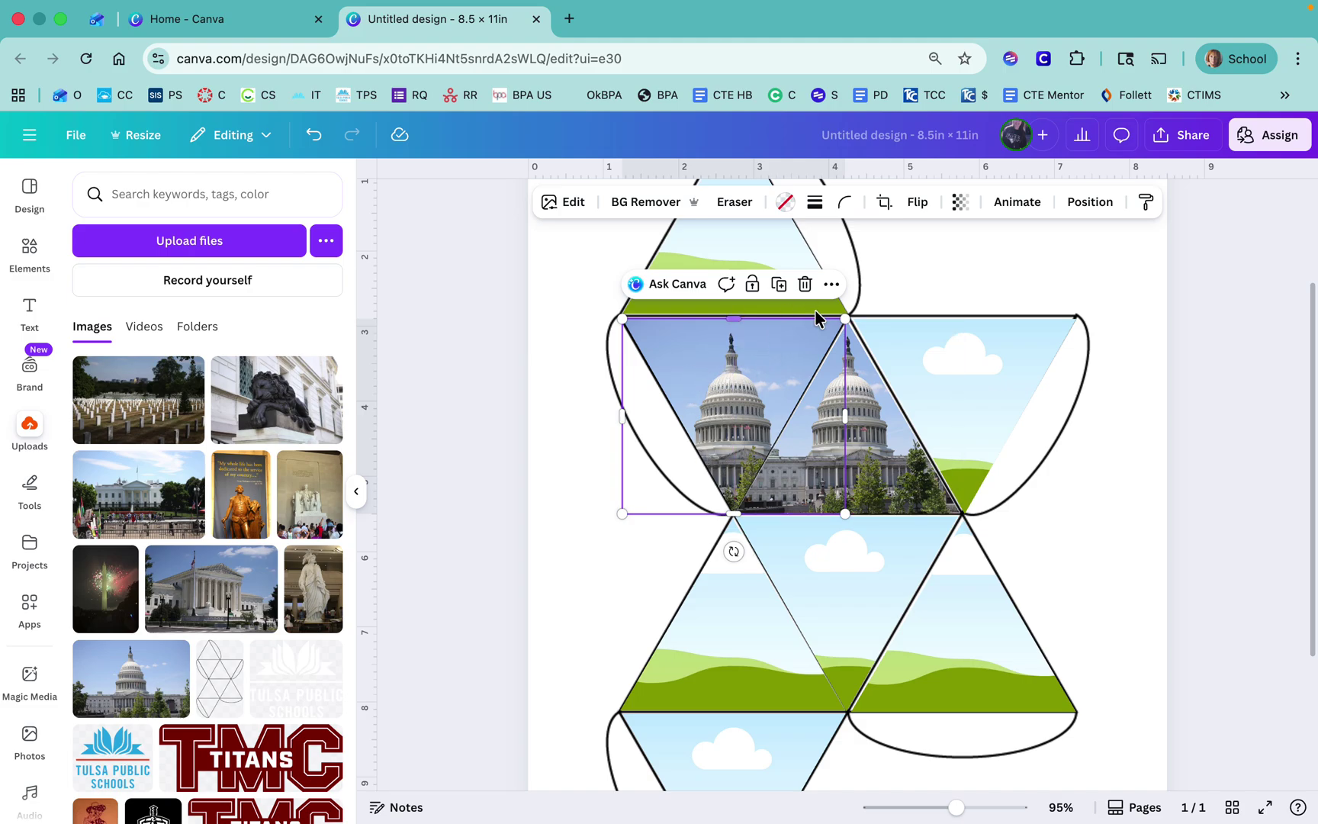
click(805, 284)
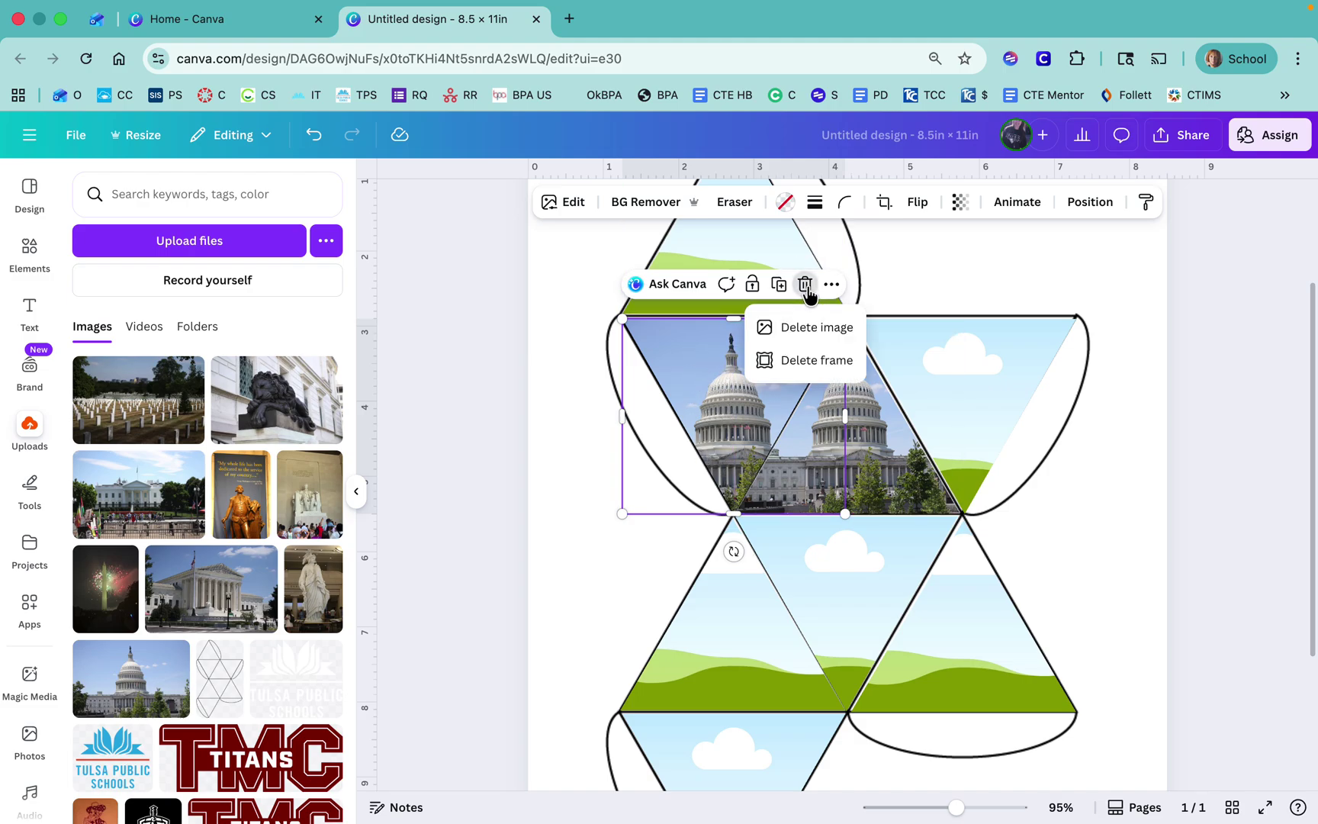
click(793, 336)
click(570, 479)
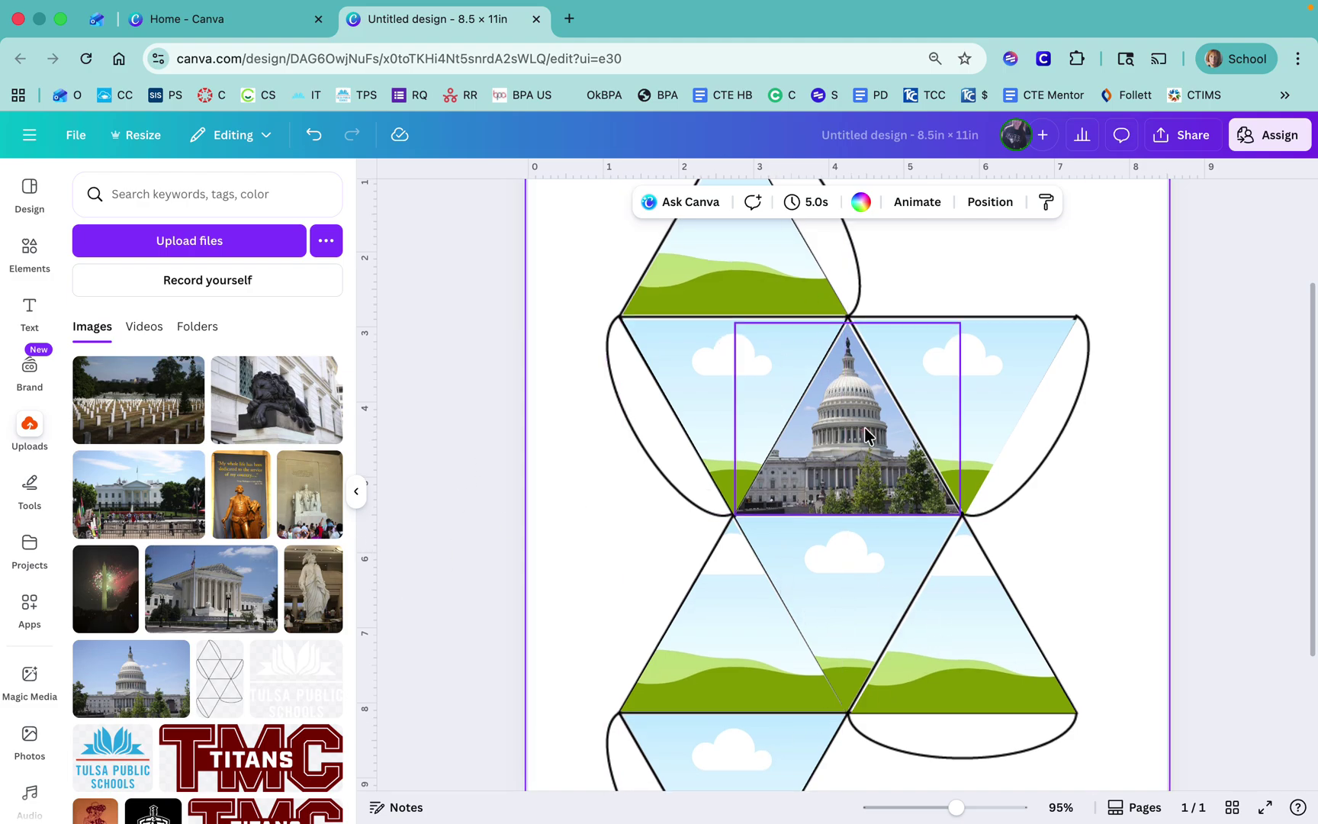
Step: Open the download settings for the design
scroll(865, 435, up, 2)
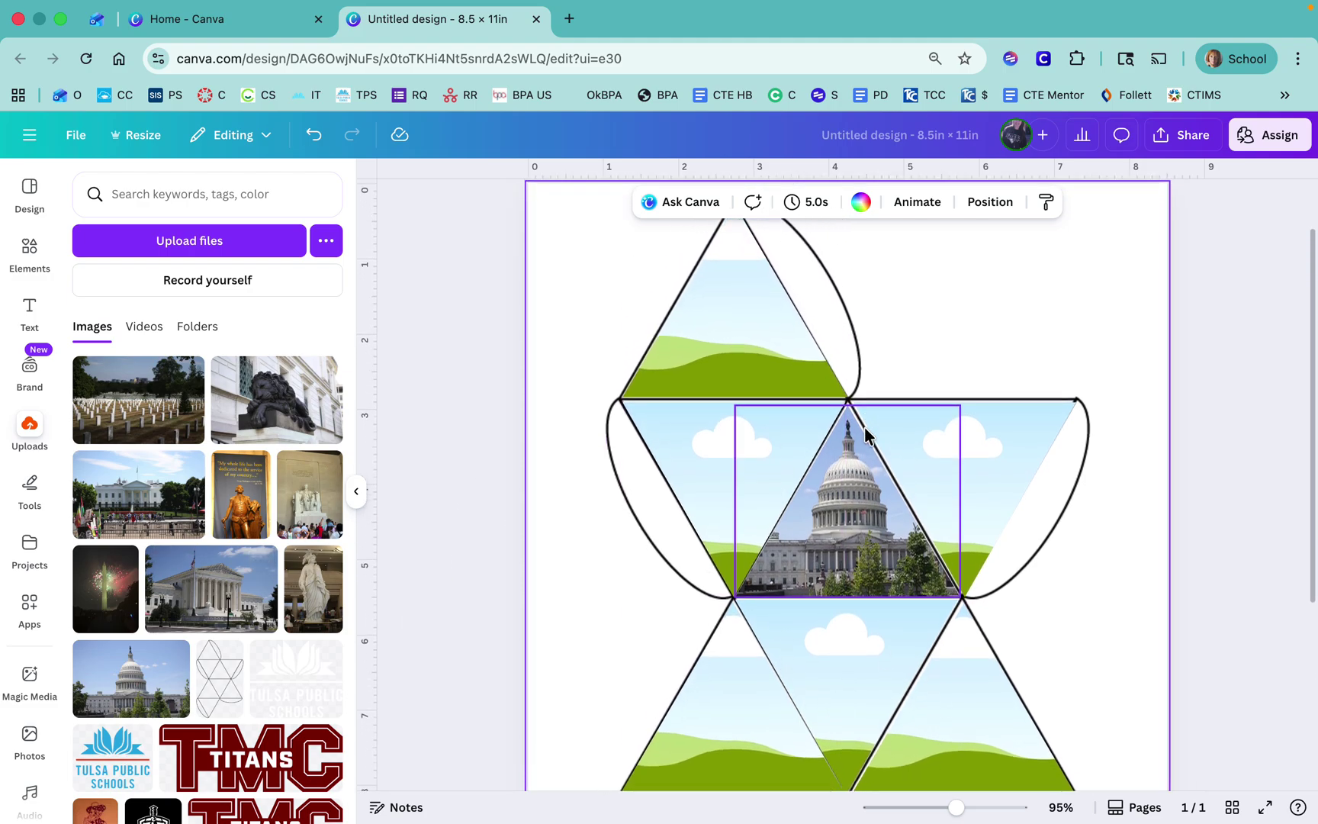
click(1186, 145)
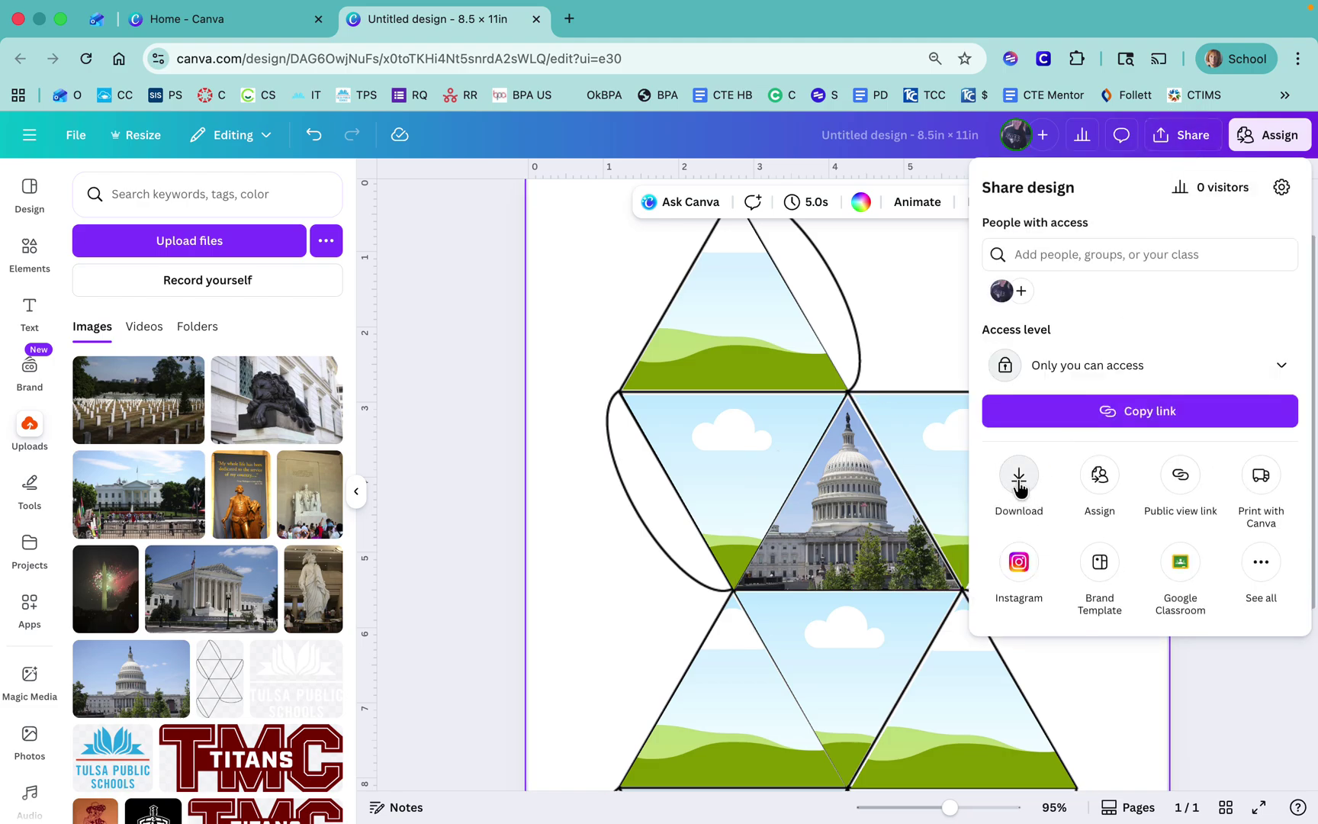
click(1020, 477)
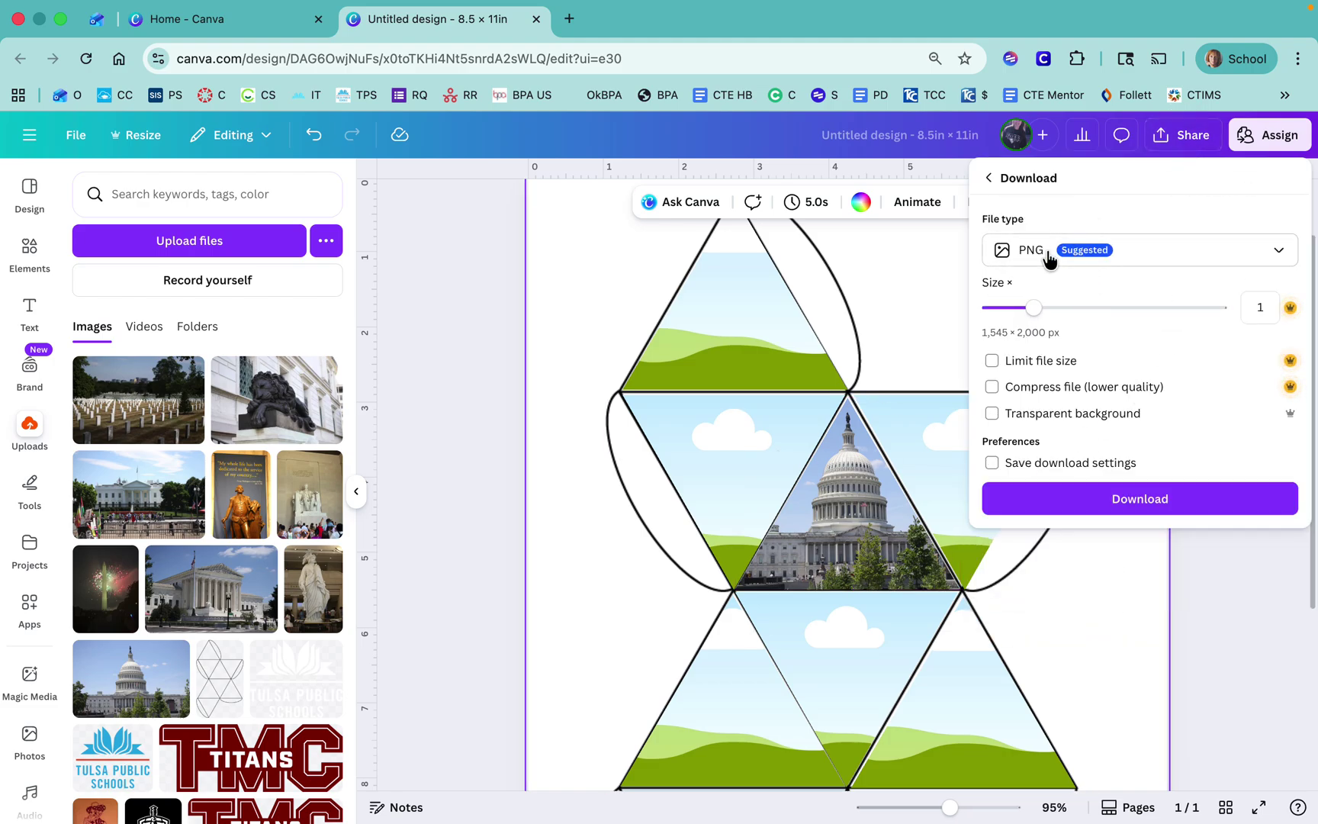